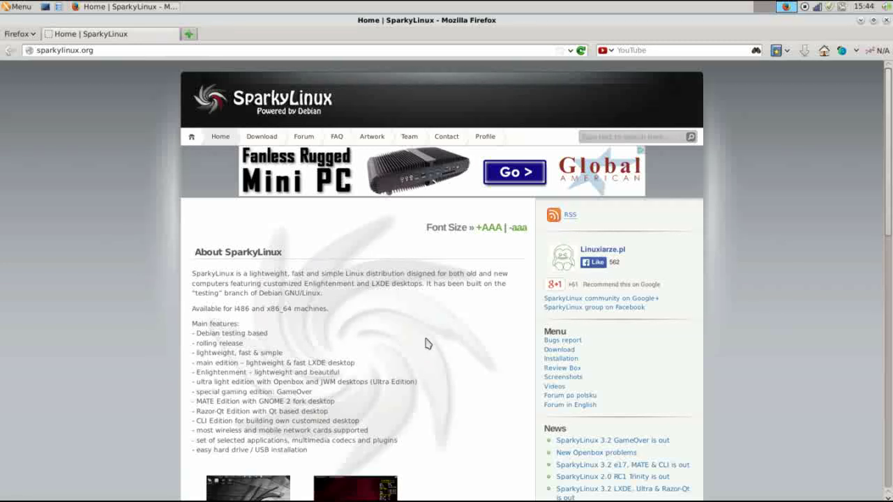
- Scroll through the SparkyLinux page in Firefox, then minimize the browser to reveal the desktop
{"action": "scroll", "coordinate": [428, 343], "scroll_direction": "down", "scroll_amount": 1}
{"action": "scroll", "coordinate": [427, 344], "scroll_direction": "down", "scroll_amount": 5}
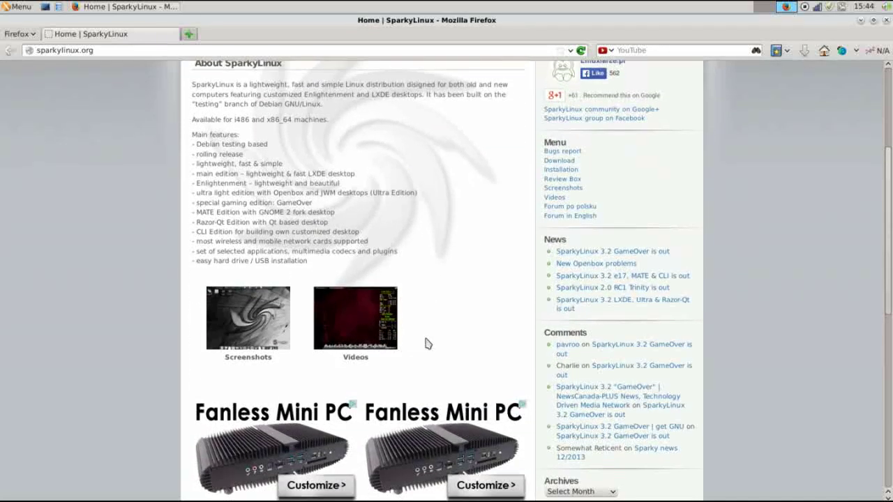
{"action": "scroll", "coordinate": [428, 343], "scroll_direction": "up", "scroll_amount": 2}
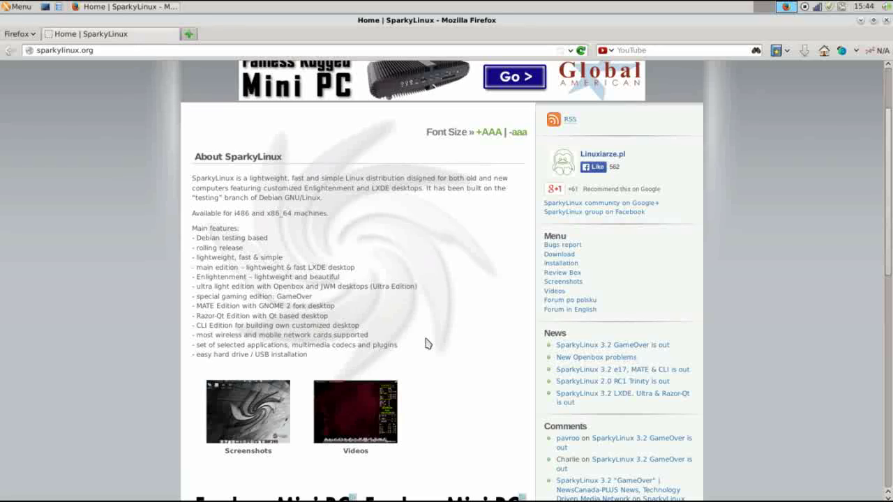
{"action": "scroll", "coordinate": [428, 344], "scroll_direction": "up", "scroll_amount": 3}
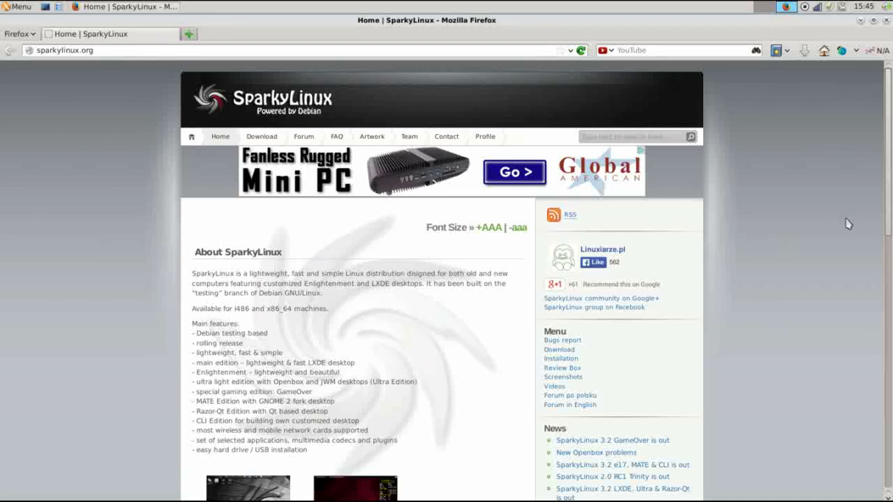
{"action": "left_click", "coordinate": [767, 8]}
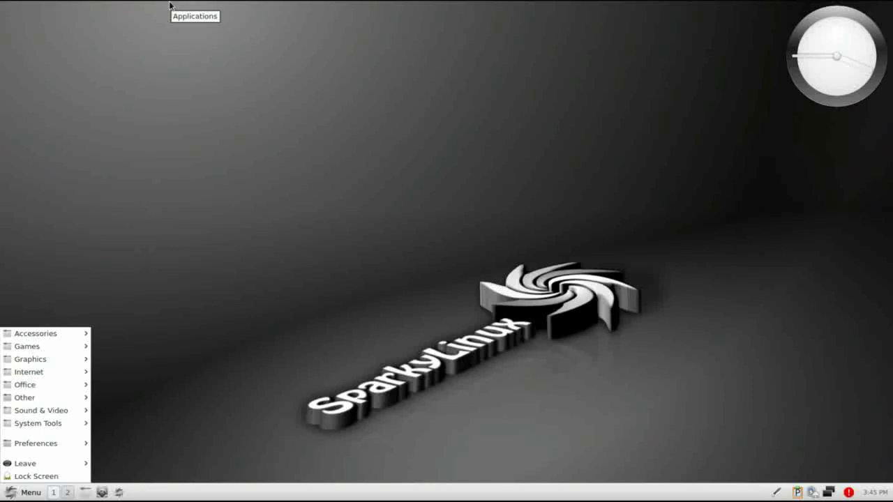
- Click the empty desktop to dismiss the applications menu, leaving the clock widget visible
{"action": "left_click", "coordinate": [265, 165]}
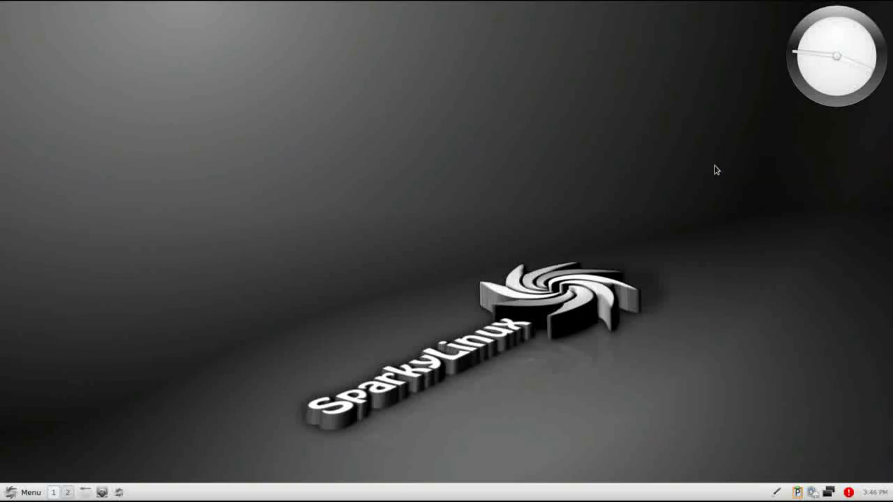
{"action": "right_click", "coordinate": [659, 190]}
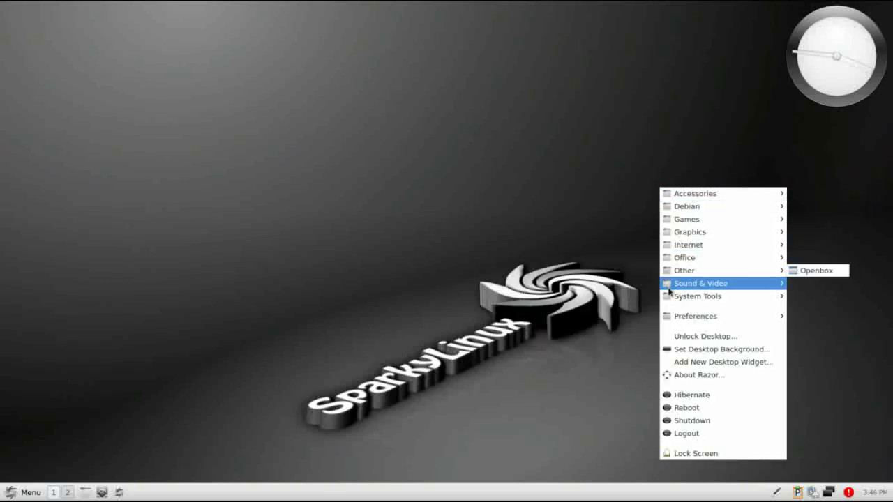
{"action": "left_click", "coordinate": [669, 363]}
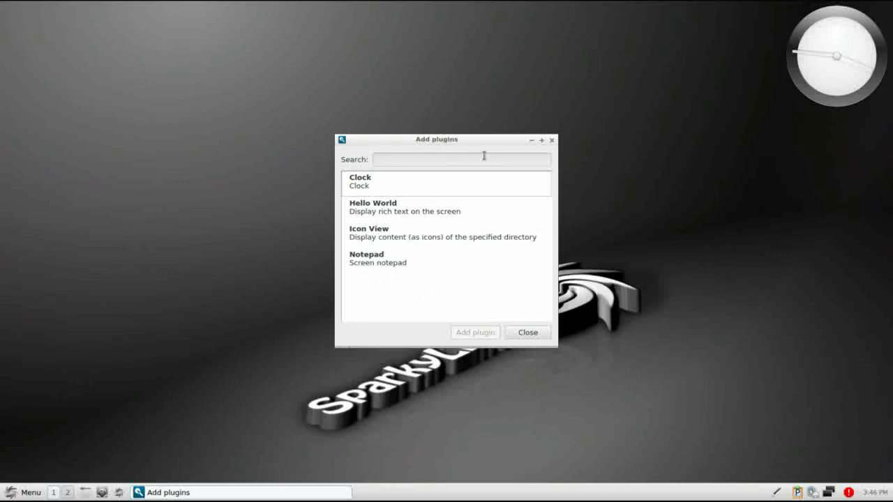
{"action": "left_click", "coordinate": [528, 333]}
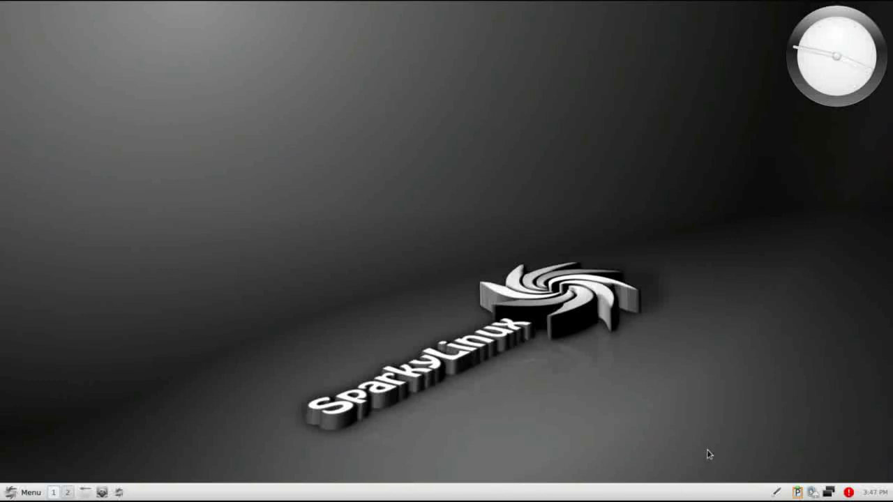
{"action": "left_click", "coordinate": [872, 496]}
{"action": "left_click", "coordinate": [872, 496]}
{"action": "left_click", "coordinate": [849, 494]}
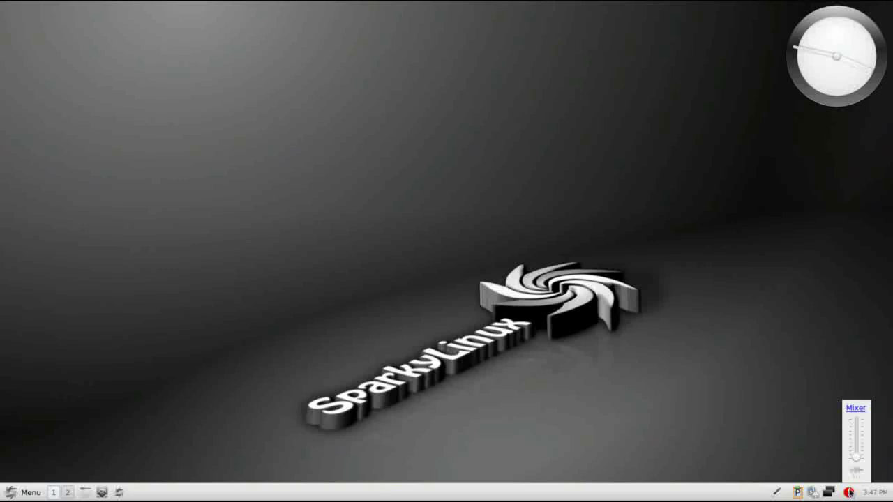
{"action": "left_click", "coordinate": [825, 415]}
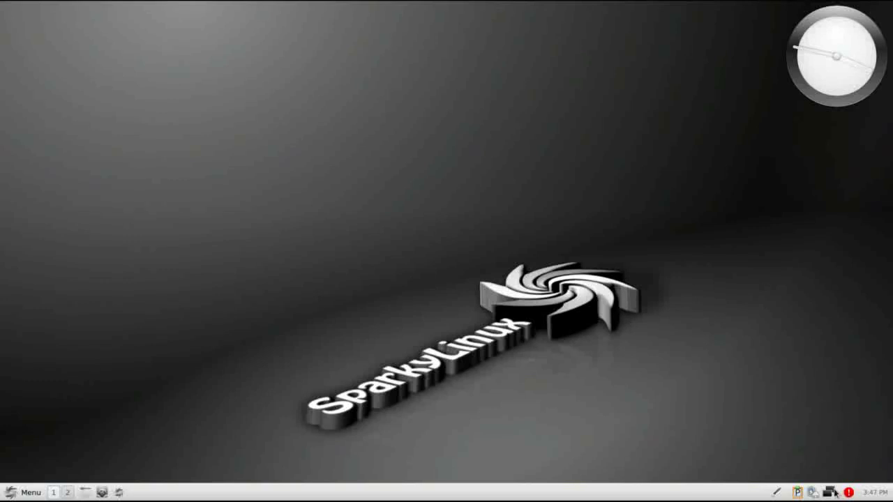
{"action": "mouse_move", "coordinate": [831, 493]}
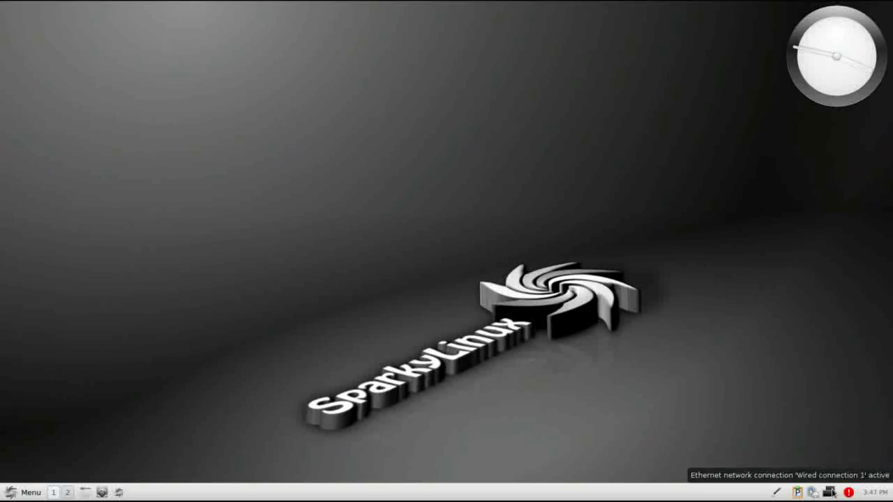
- Launch Sparky APTus from the panel and submit the administrative password
{"action": "left_click", "coordinate": [120, 492]}
{"action": "type", "text": "s"}
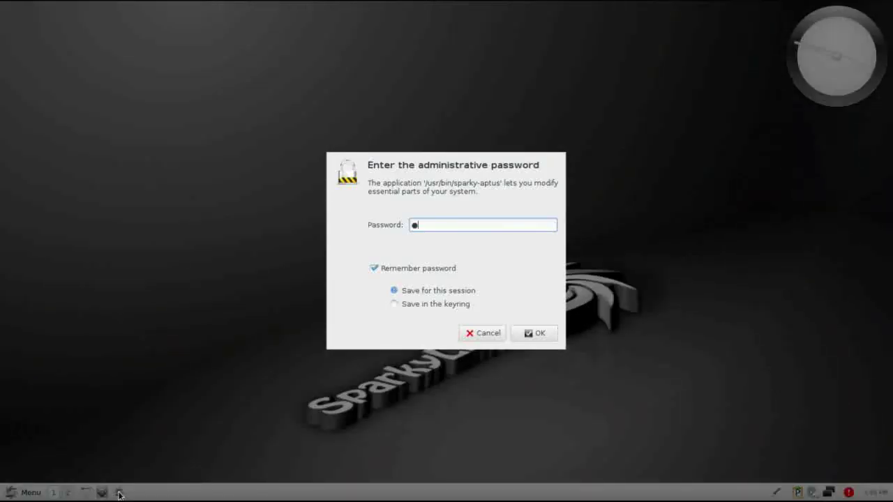
{"action": "type", "text": "•••••••••••••••"}
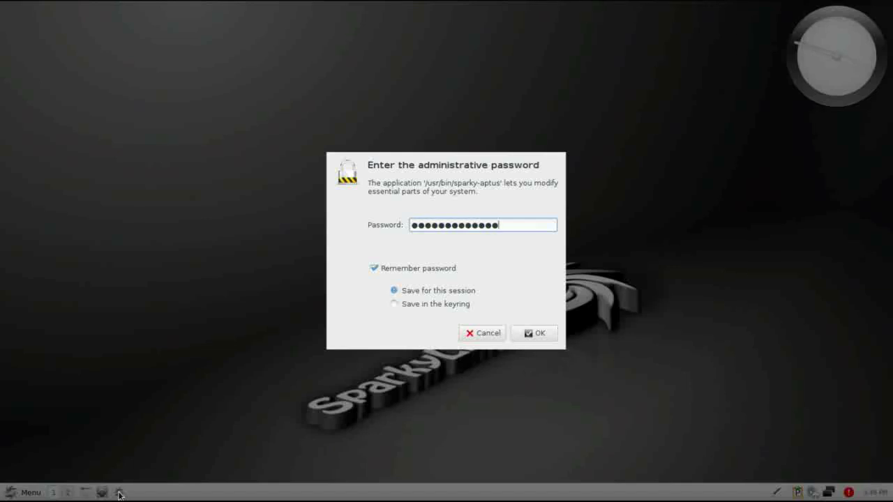
{"action": "key", "text": "Return"}
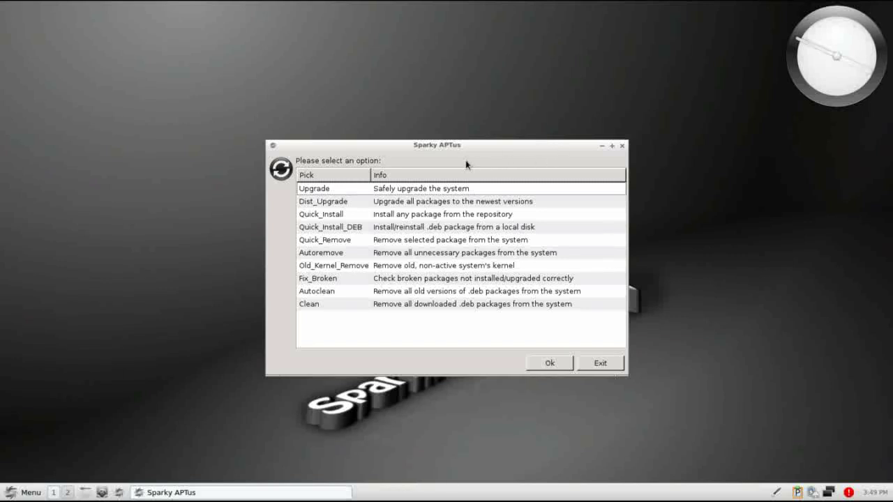
- Select the Upgrade option in the Sparky APTus list
{"action": "left_click", "coordinate": [339, 189]}
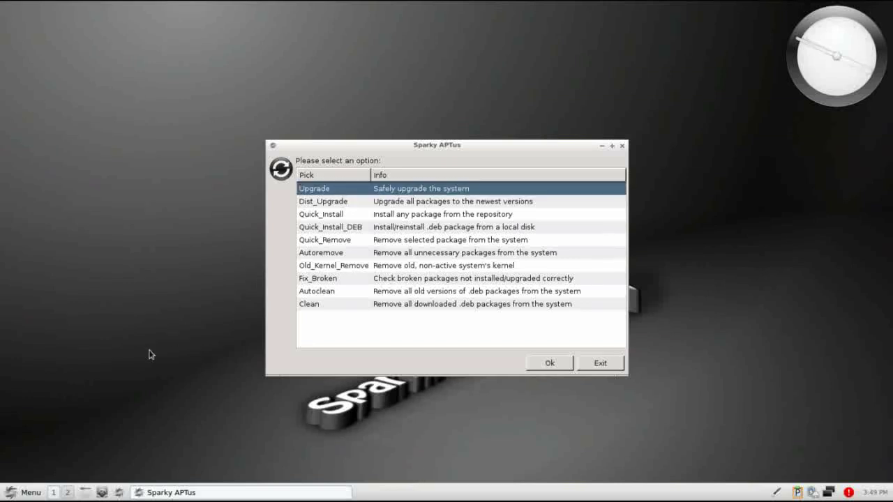
- Open a Root Terminal from Accessories and move the APTus window to the top-right
{"action": "left_click", "coordinate": [29, 492]}
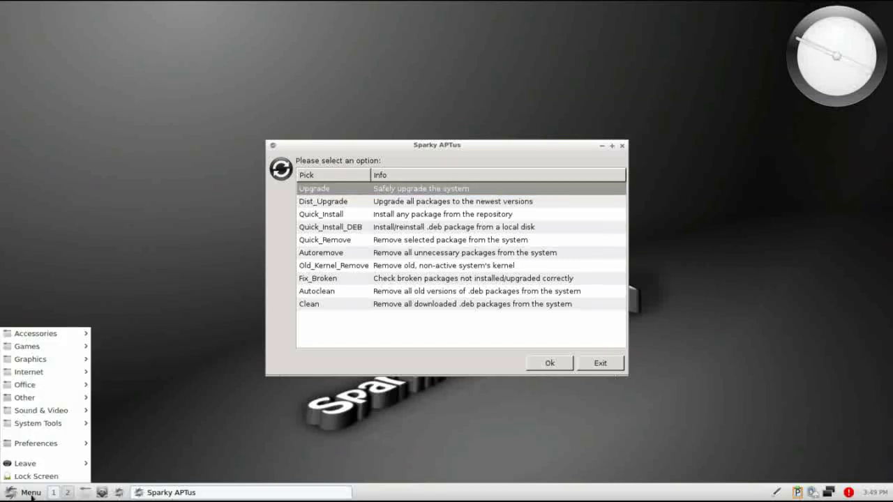
{"action": "mouse_move", "coordinate": [82, 335]}
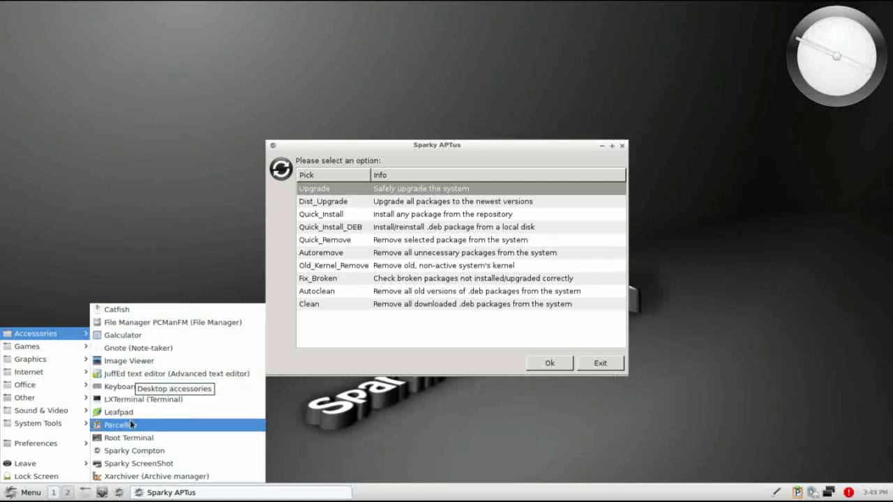
{"action": "left_click", "coordinate": [129, 438]}
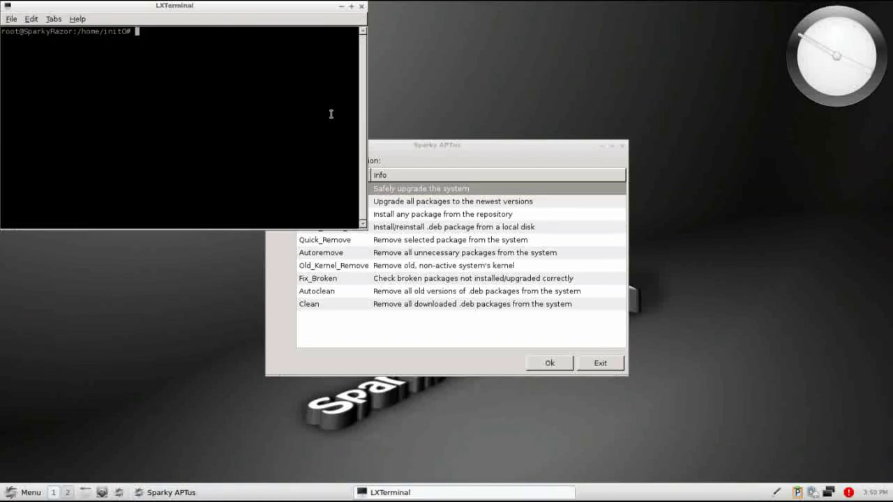
{"action": "left_click", "coordinate": [469, 150]}
{"action": "left_click_drag", "start_coordinate": [468, 149], "coordinate": [654, 18]}
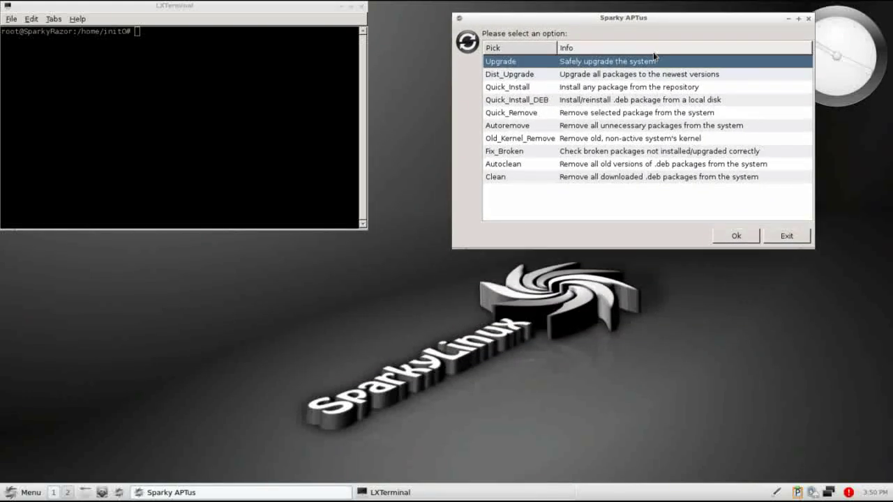
- Type 'sudo apt-get update && sudo apt-get upgrade' in the terminal without running it
{"action": "left_click", "coordinate": [183, 138]}
{"action": "type", "text": "s"}
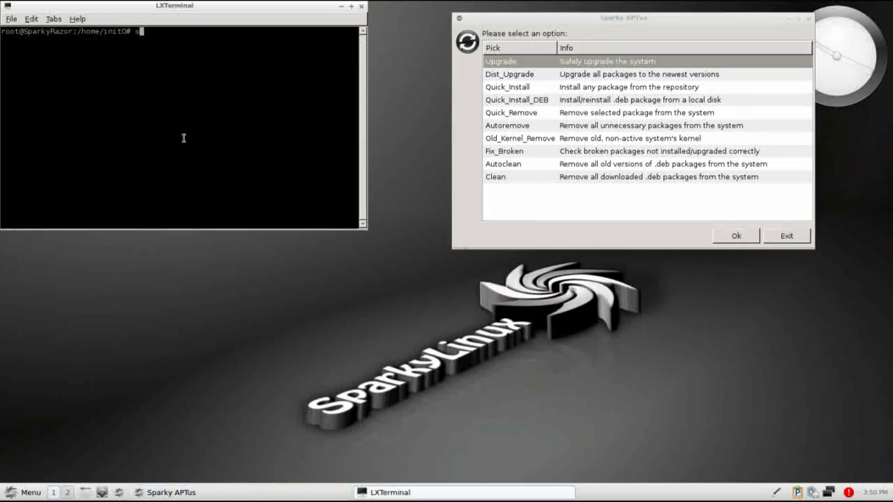
{"action": "type", "text": "udo apt-get update"}
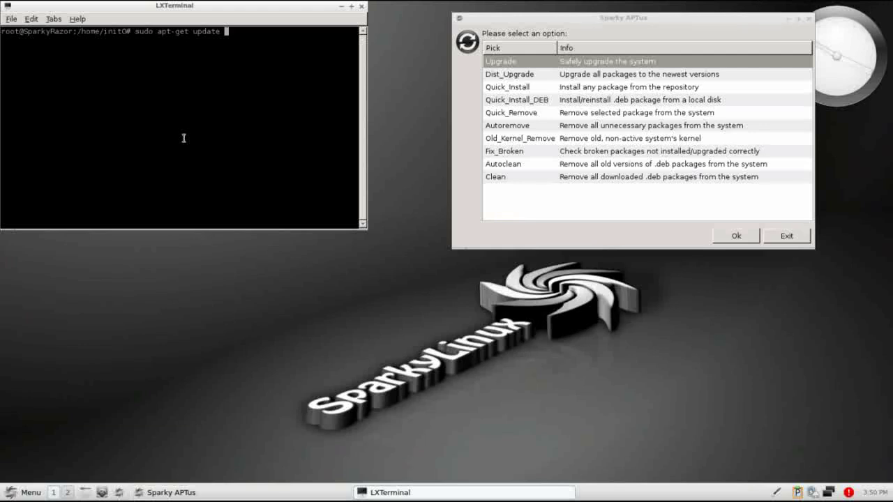
{"action": "type", "text": "&& a"}
{"action": "key", "text": "BackSpace"}
{"action": "type", "text": "sudo apt-get upgrade"}
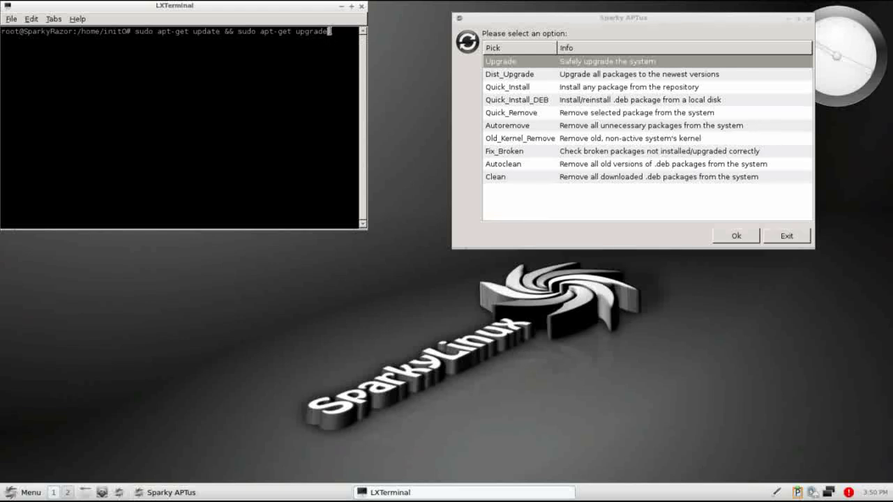
{"action": "left_click_drag", "start_coordinate": [357, 31], "coordinate": [296, 31]}
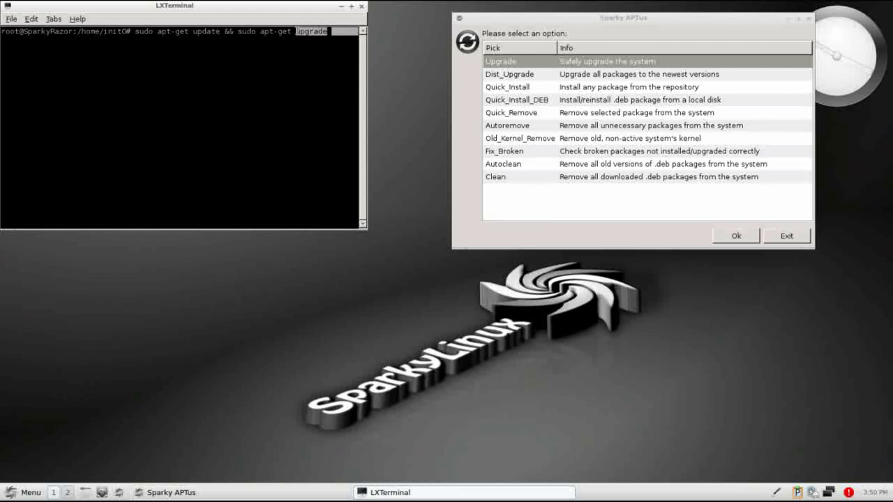
{"action": "left_click", "coordinate": [297, 56]}
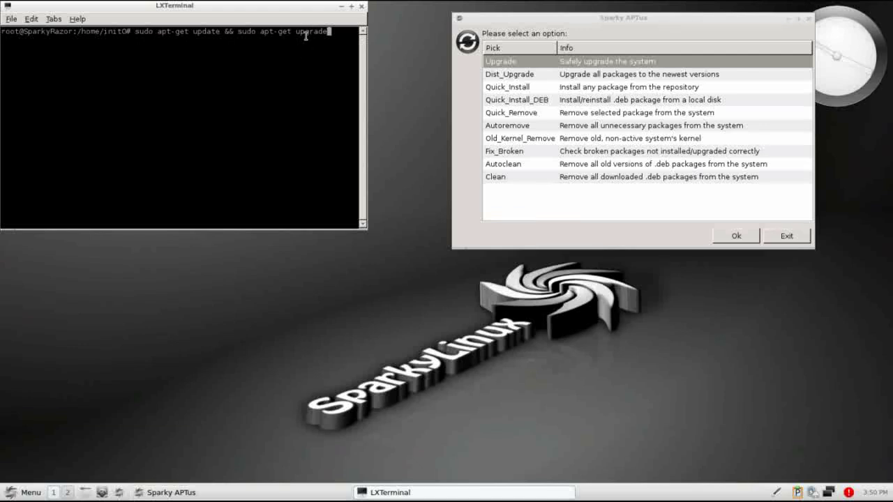
- Select Upgrade in Sparky APTus, then bring the terminal back to the front
{"action": "left_click", "coordinate": [517, 64]}
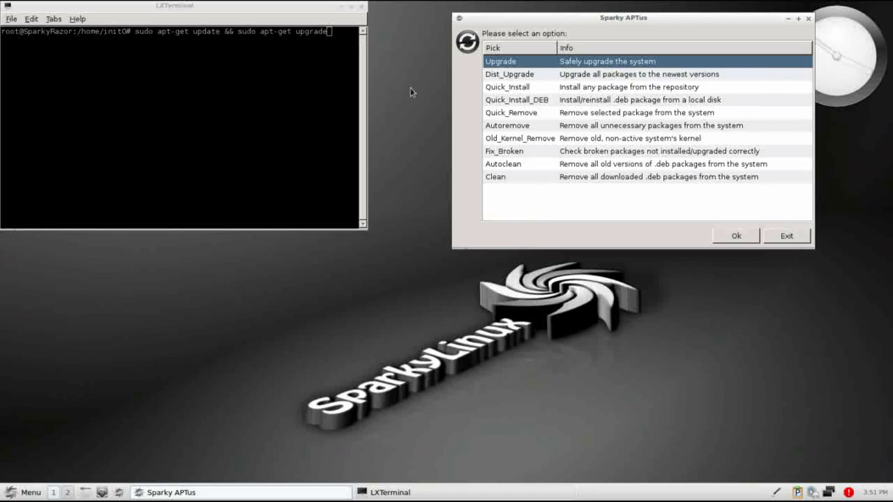
{"action": "left_click", "coordinate": [246, 35]}
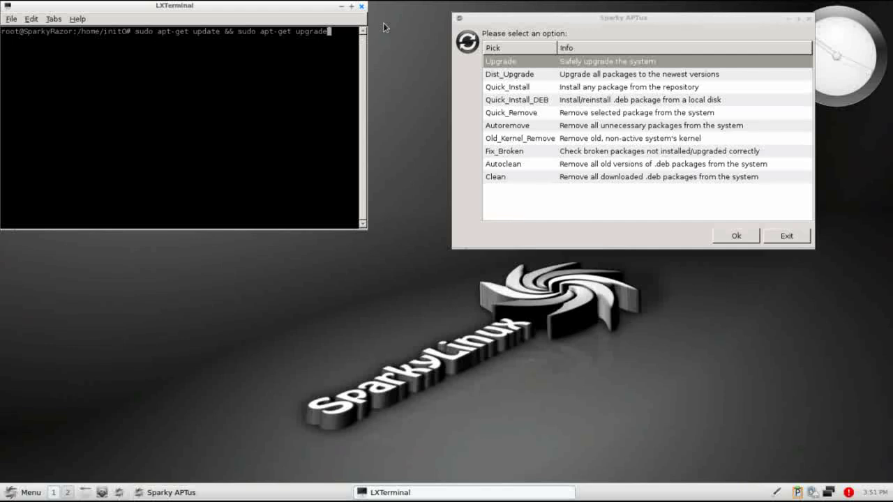
- Select Dist_Upgrade, Quick_Install, Quick_Install_DEB and Quick_Remove, then close the terminal
{"action": "left_click", "coordinate": [582, 77]}
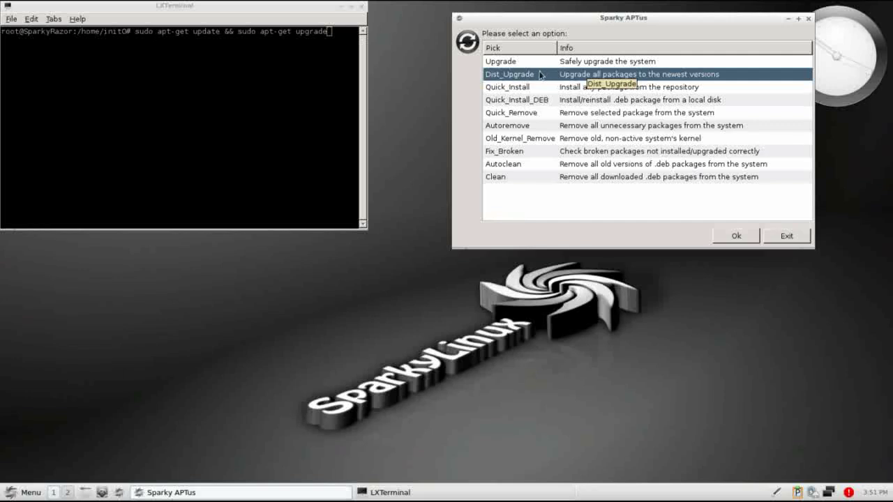
{"action": "left_click", "coordinate": [660, 88]}
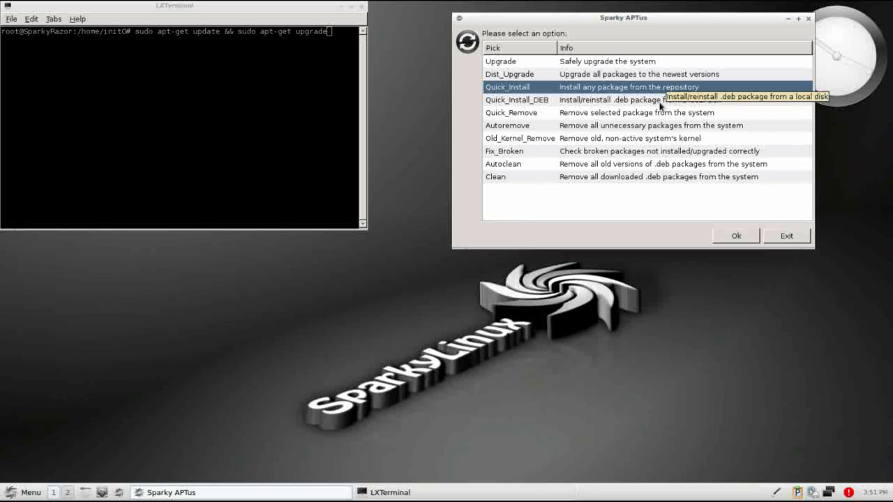
{"action": "left_click", "coordinate": [661, 105]}
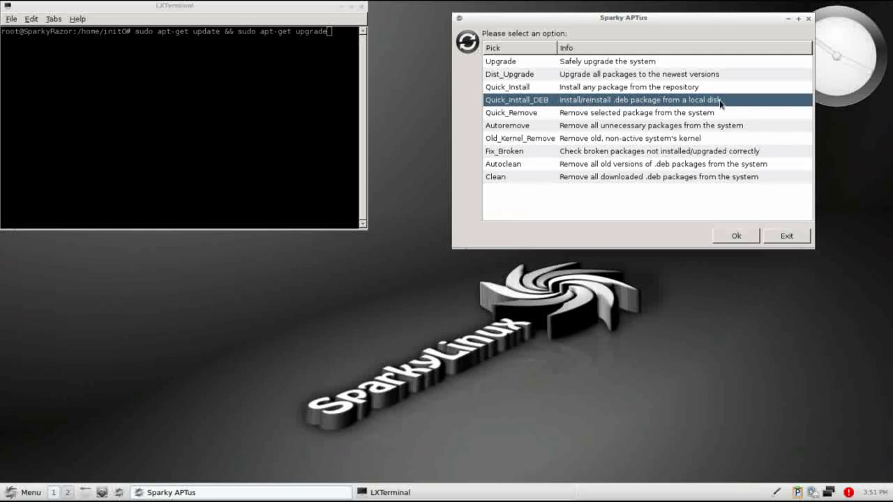
{"action": "left_click", "coordinate": [636, 115]}
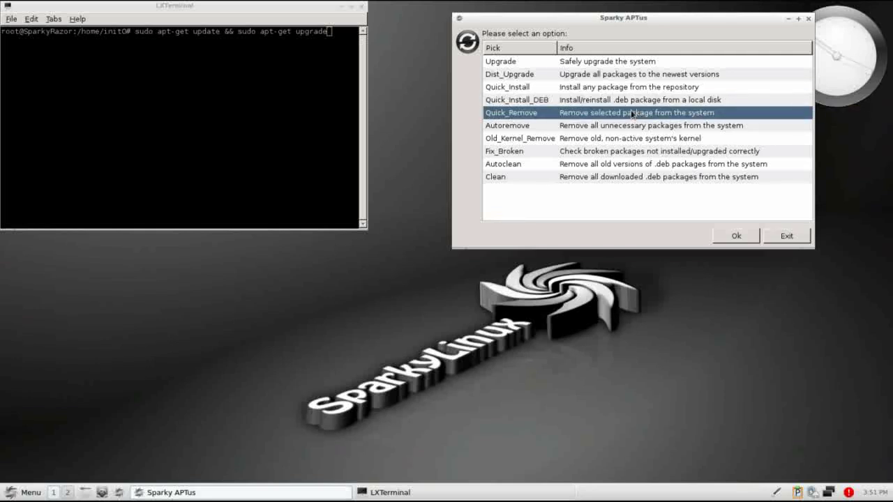
{"action": "left_click", "coordinate": [363, 8]}
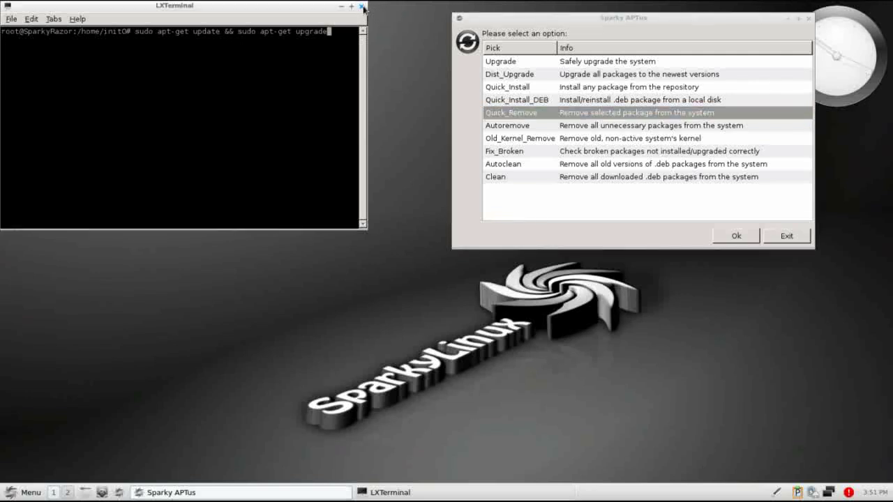
{"action": "left_click", "coordinate": [362, 6]}
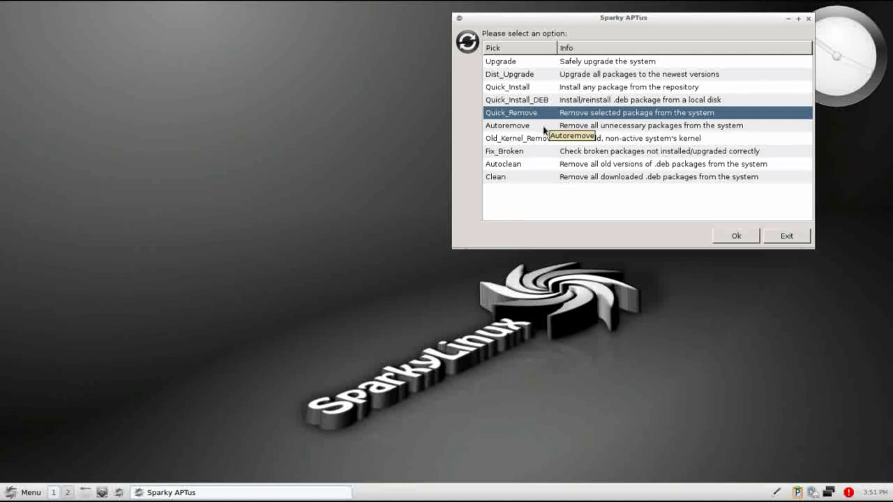
- Select Autoremove, Old_Kernel_Remove, Fix_Broken, Autoclean and Clean, then move APTus centre and exit
{"action": "left_click", "coordinate": [544, 128]}
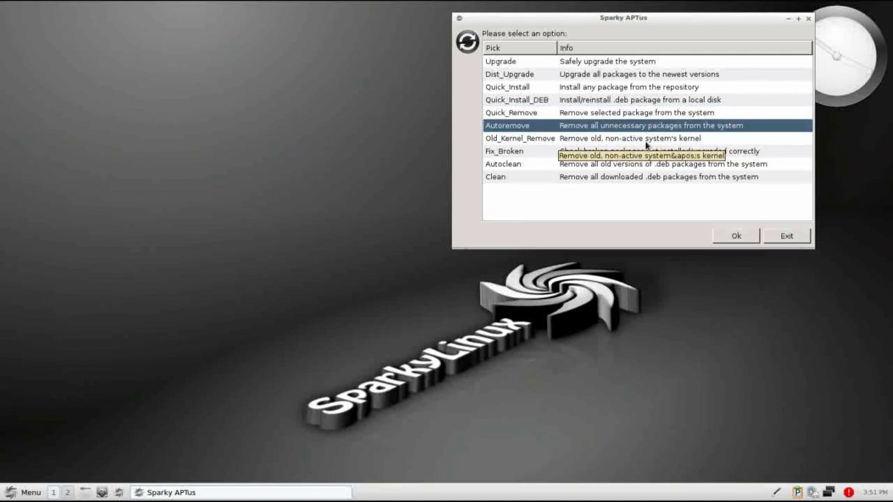
{"action": "left_click", "coordinate": [745, 141]}
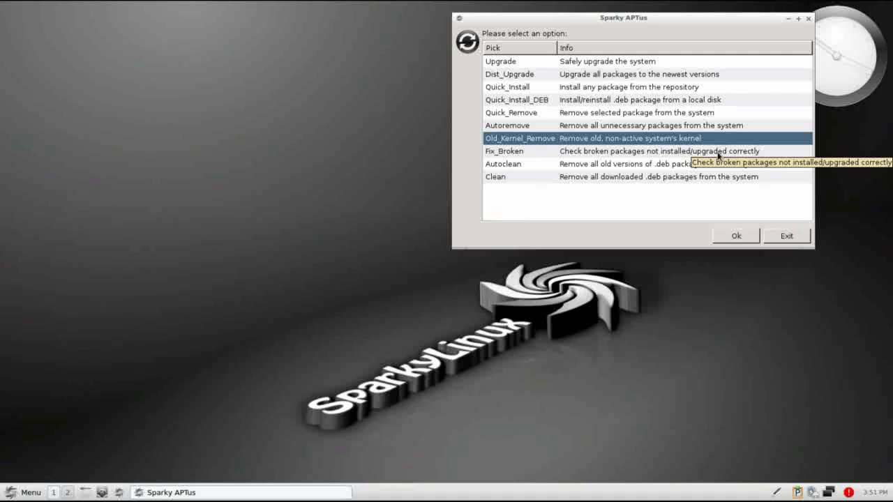
{"action": "left_click", "coordinate": [719, 152]}
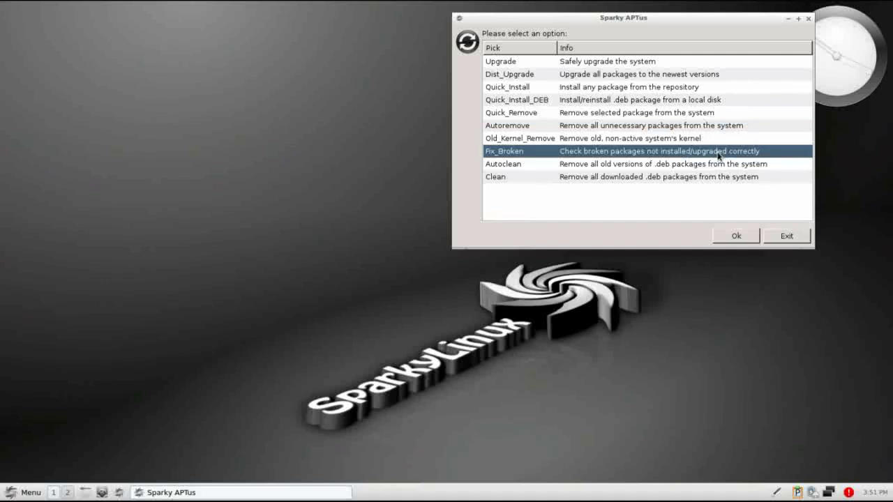
{"action": "left_click", "coordinate": [650, 166]}
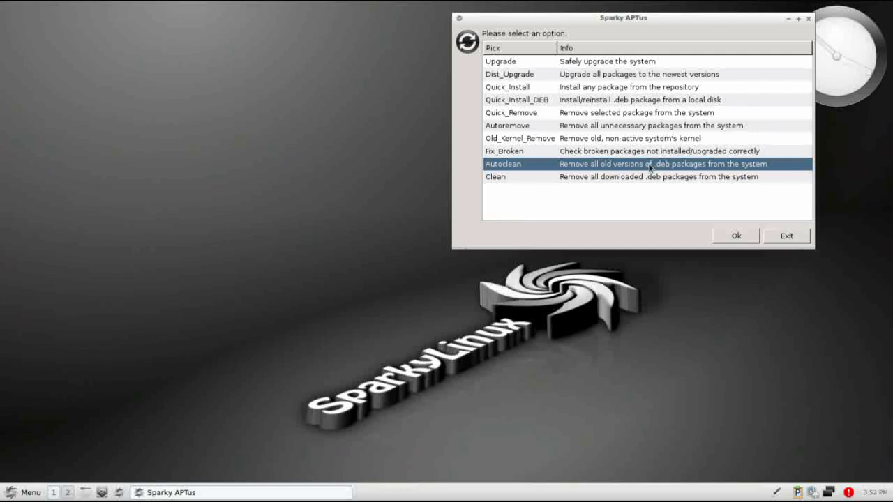
{"action": "left_click", "coordinate": [645, 177]}
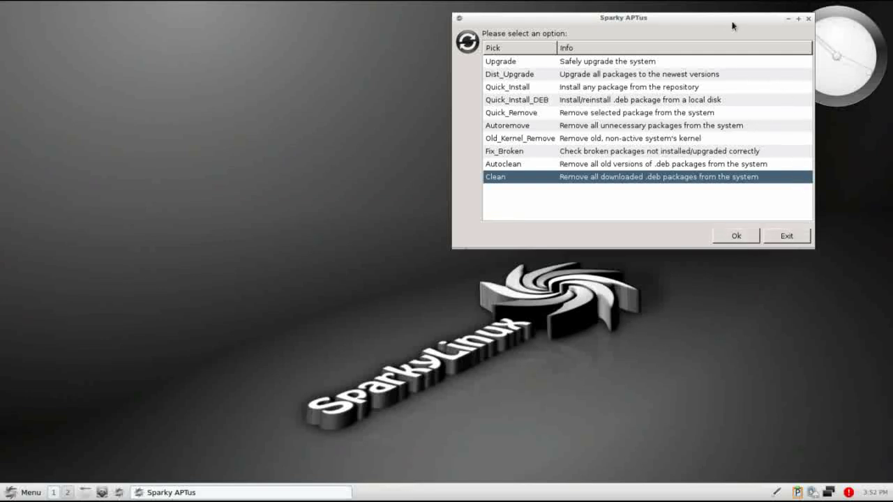
{"action": "left_click_drag", "start_coordinate": [732, 26], "coordinate": [461, 63]}
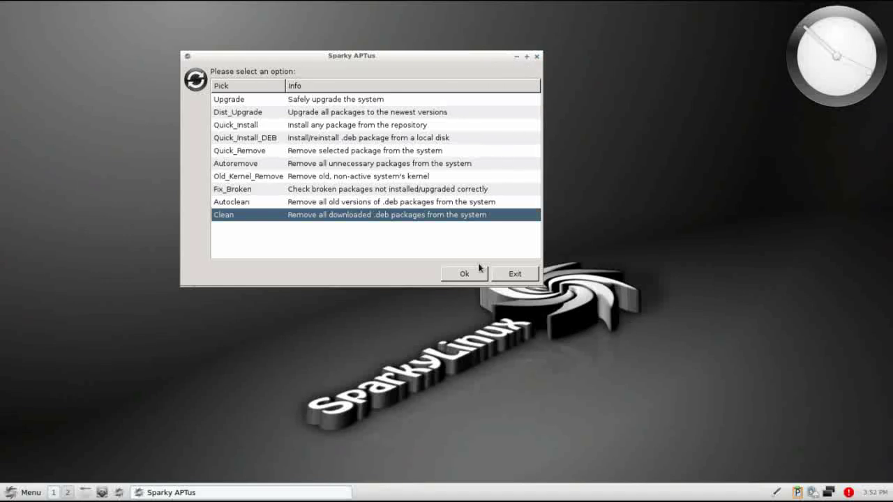
{"action": "left_click", "coordinate": [497, 274]}
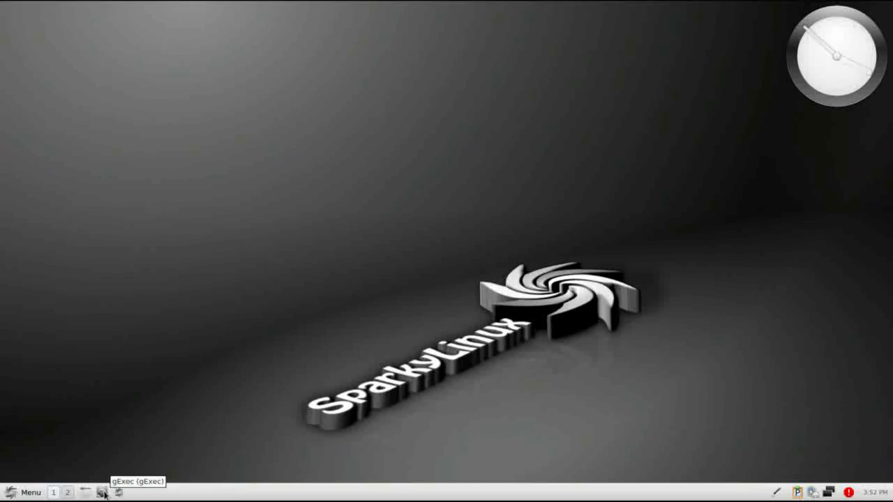
{"action": "left_click", "coordinate": [102, 493]}
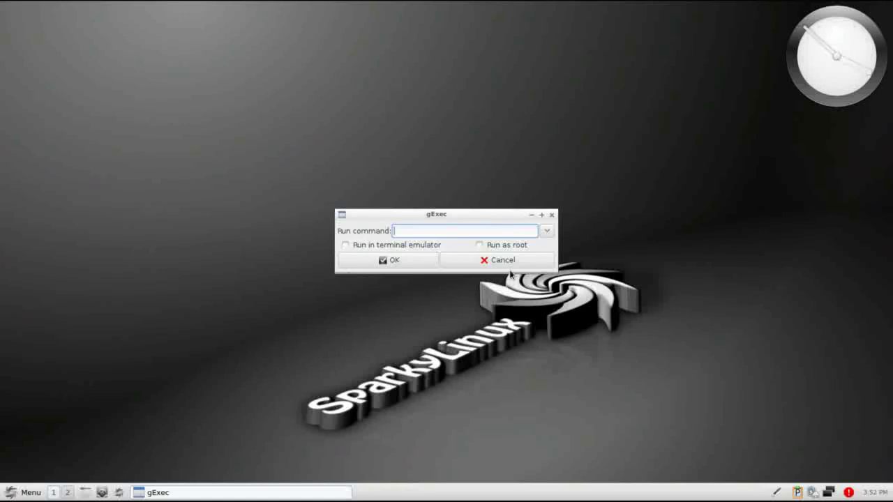
{"action": "left_click", "coordinate": [552, 215]}
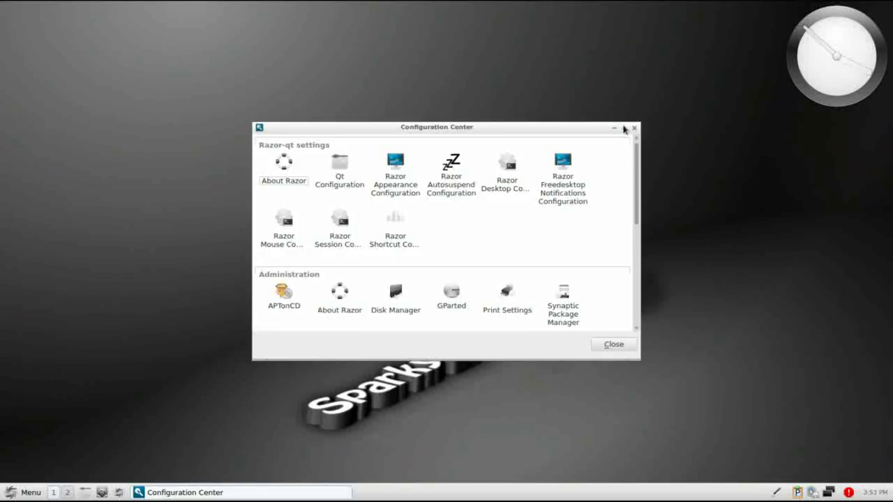
{"action": "scroll", "coordinate": [637, 146], "scroll_direction": "down", "scroll_amount": 1}
{"action": "scroll", "coordinate": [640, 148], "scroll_direction": "up", "scroll_amount": 1}
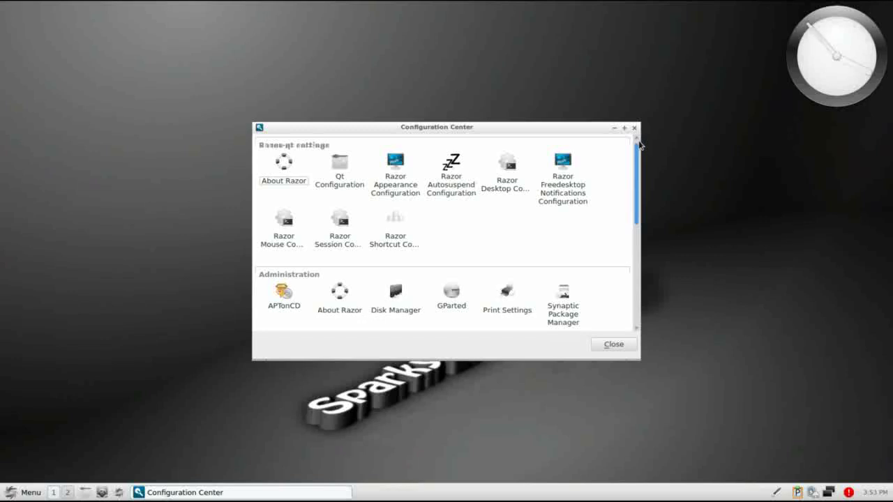
{"action": "left_click_drag", "start_coordinate": [637, 147], "coordinate": [626, 259]}
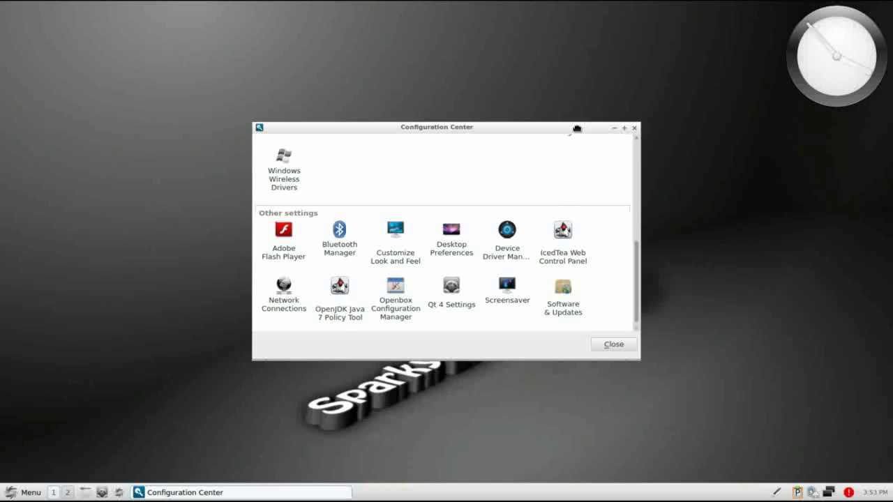
{"action": "left_click_drag", "start_coordinate": [578, 128], "coordinate": [548, 29]}
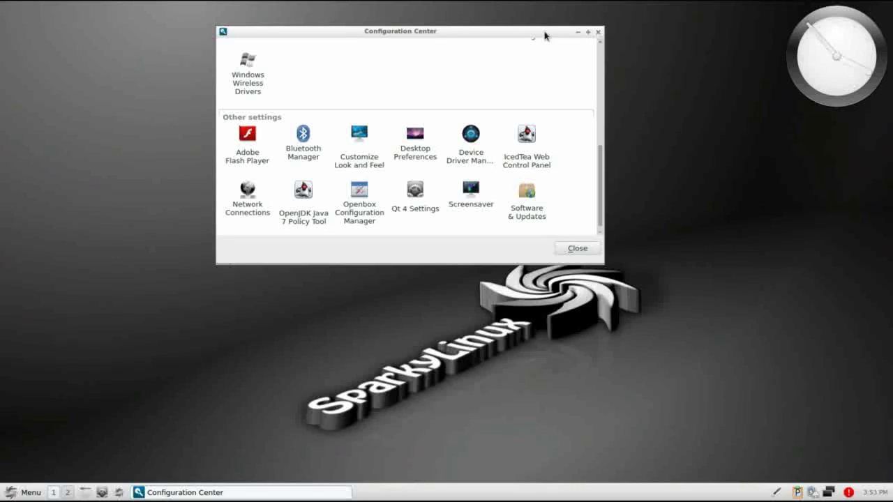
{"action": "left_click_drag", "start_coordinate": [545, 35], "coordinate": [481, 35]}
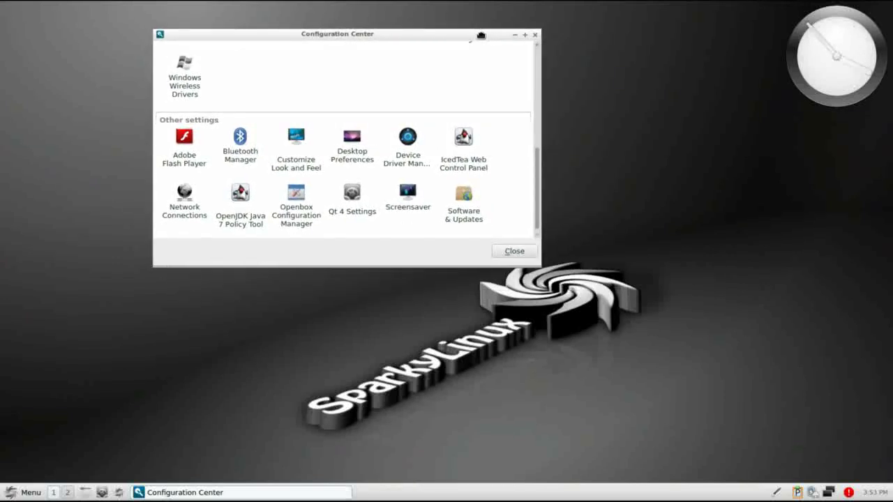
{"action": "left_click_drag", "start_coordinate": [481, 35], "coordinate": [482, 35]}
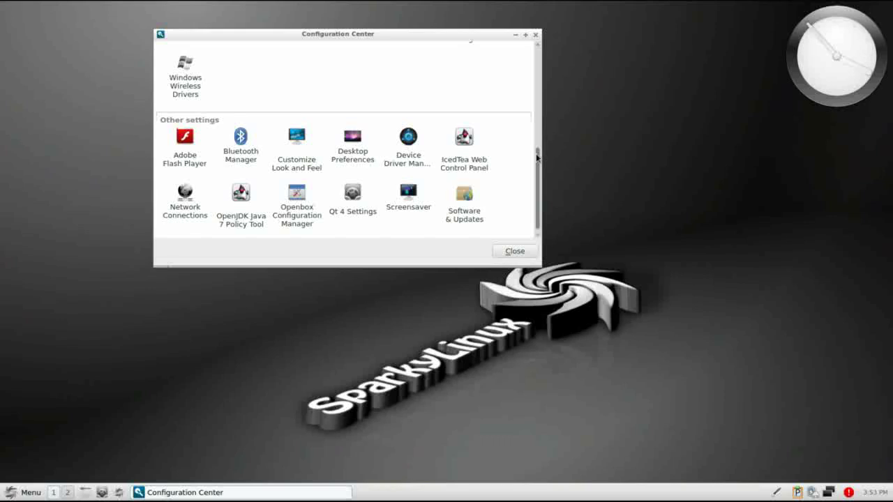
{"action": "left_click", "coordinate": [535, 35]}
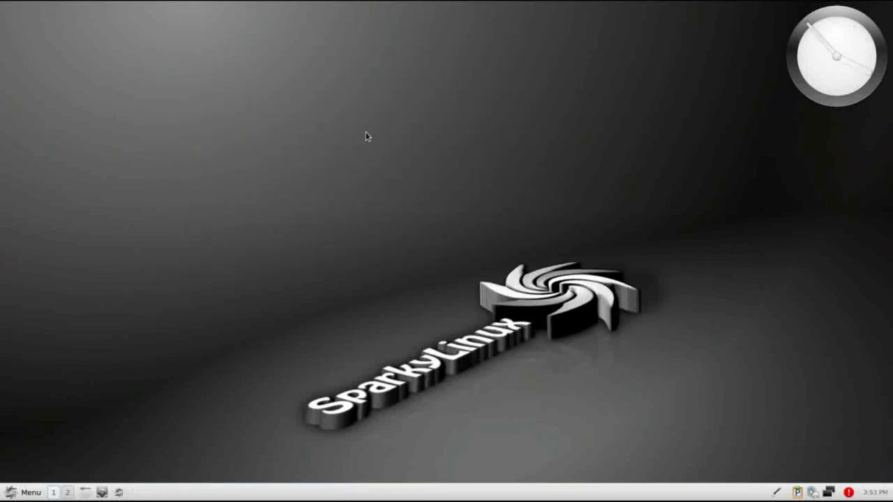
- Switch to the second workspace and open the Accessories submenu of the applications menu
{"action": "left_click", "coordinate": [67, 493]}
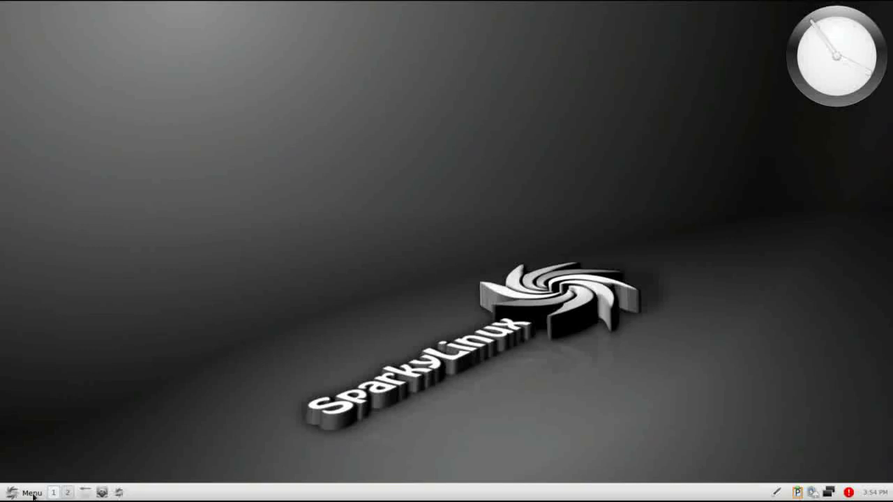
{"action": "left_click", "coordinate": [32, 494]}
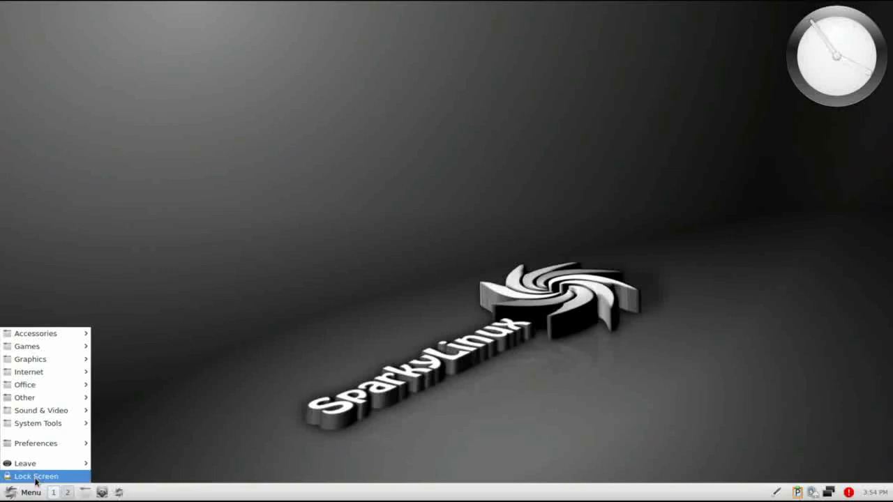
{"action": "mouse_move", "coordinate": [60, 386]}
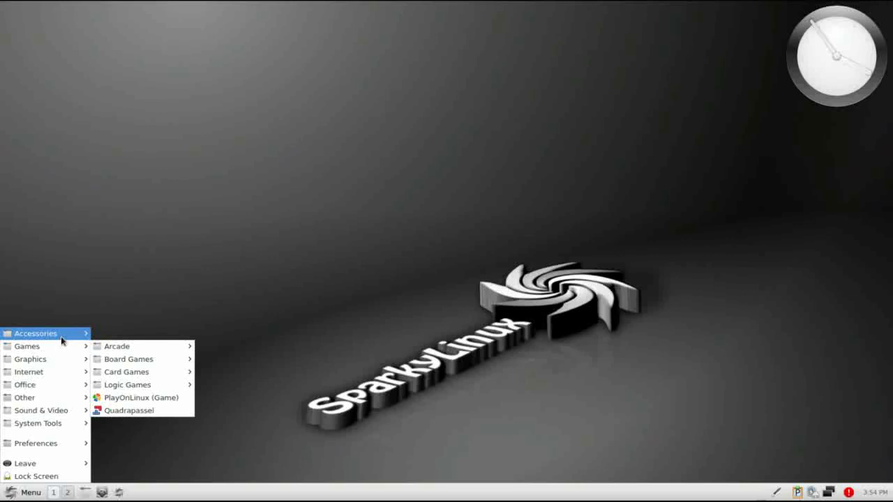
{"action": "mouse_move", "coordinate": [60, 336]}
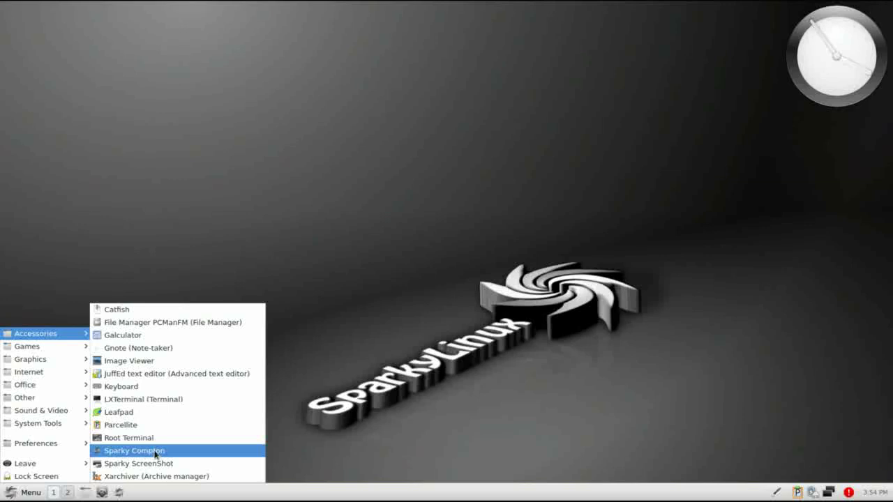
- Launch Sparky Compton, move its dialog higher, and dismiss the battery charged notification
{"action": "left_click", "coordinate": [156, 453]}
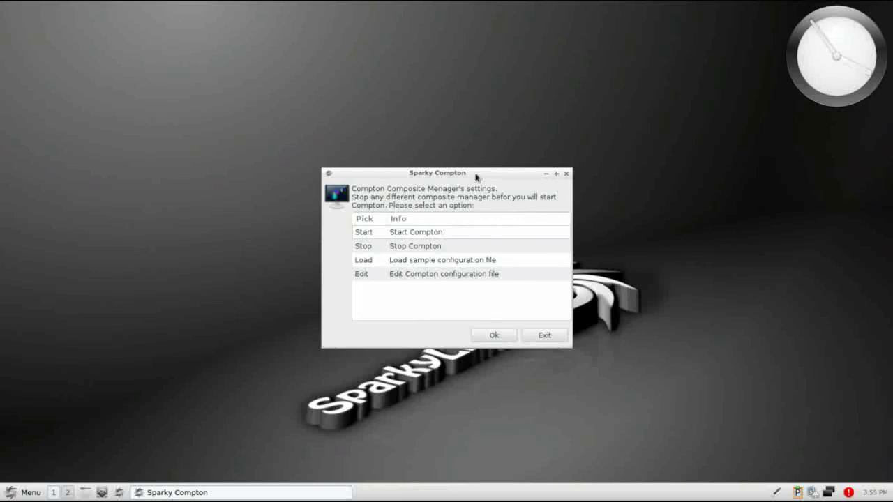
{"action": "left_click_drag", "start_coordinate": [475, 177], "coordinate": [490, 66]}
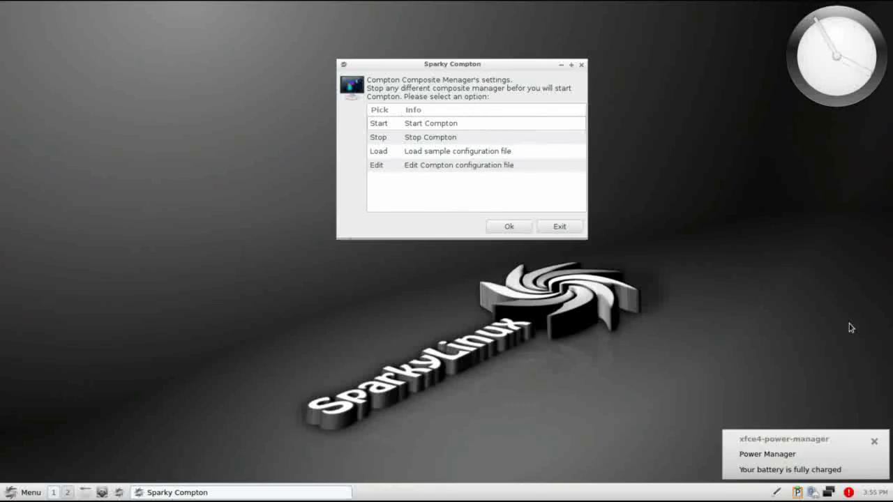
{"action": "left_click", "coordinate": [875, 443]}
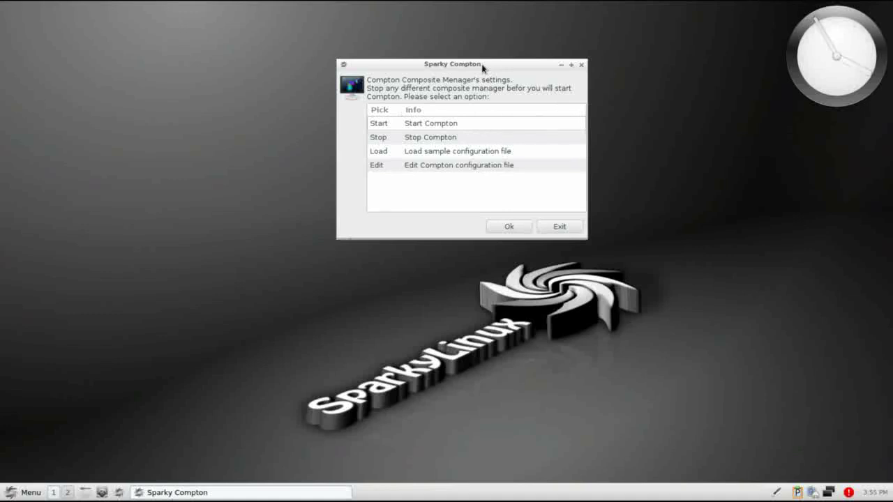
- Select the Start, Stop, Edit and Load Compton options, then exit without applying anything
{"action": "left_click", "coordinate": [485, 126]}
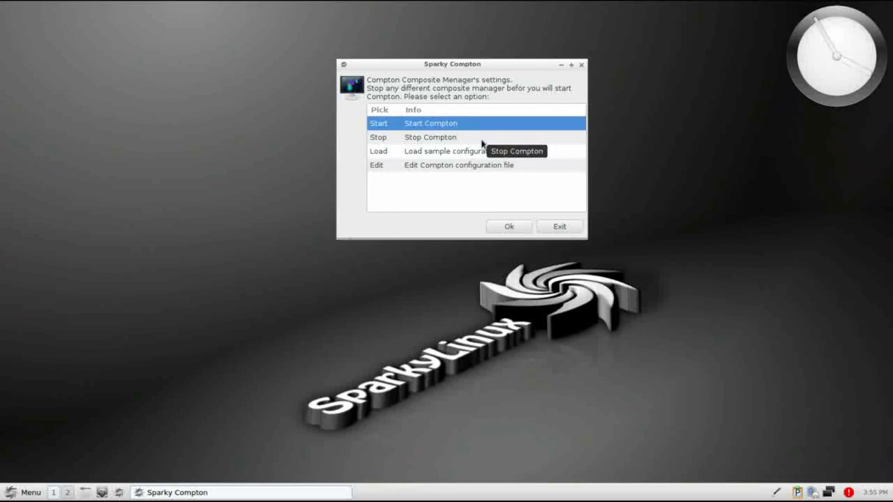
{"action": "left_click", "coordinate": [481, 142]}
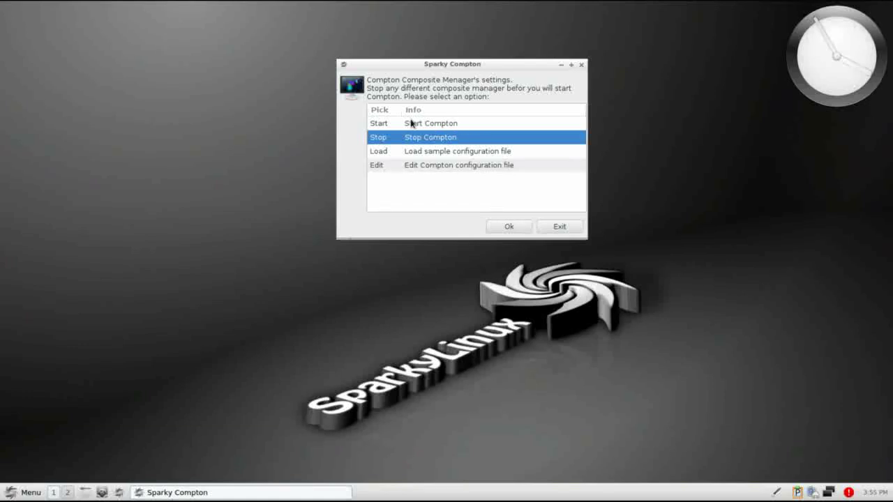
{"action": "left_click", "coordinate": [457, 126]}
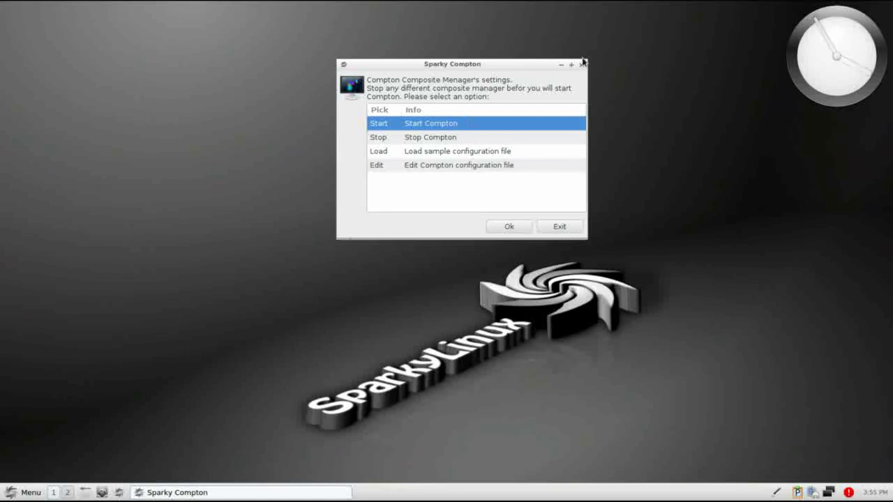
{"action": "left_click", "coordinate": [417, 168]}
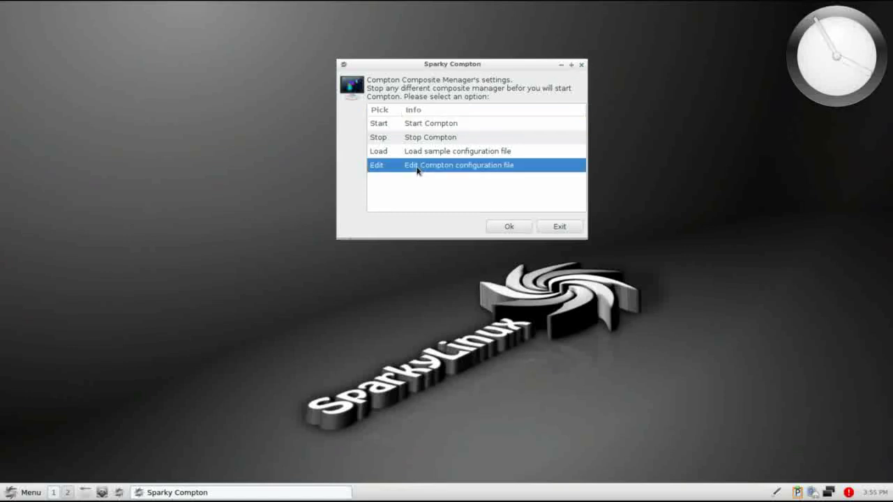
{"action": "left_click", "coordinate": [418, 148]}
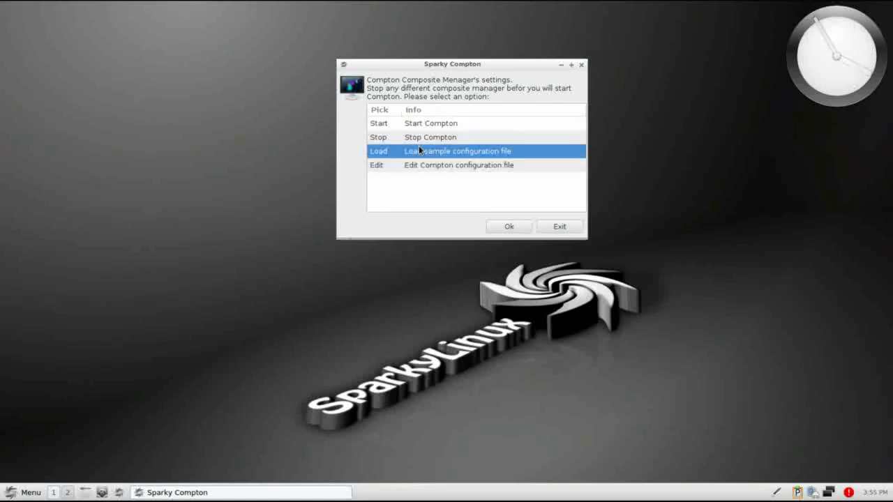
{"action": "left_click", "coordinate": [568, 228]}
- Browse the Games, Graphics, Internet, Office and Other submenus of the applications menu
{"action": "left_click", "coordinate": [5, 490]}
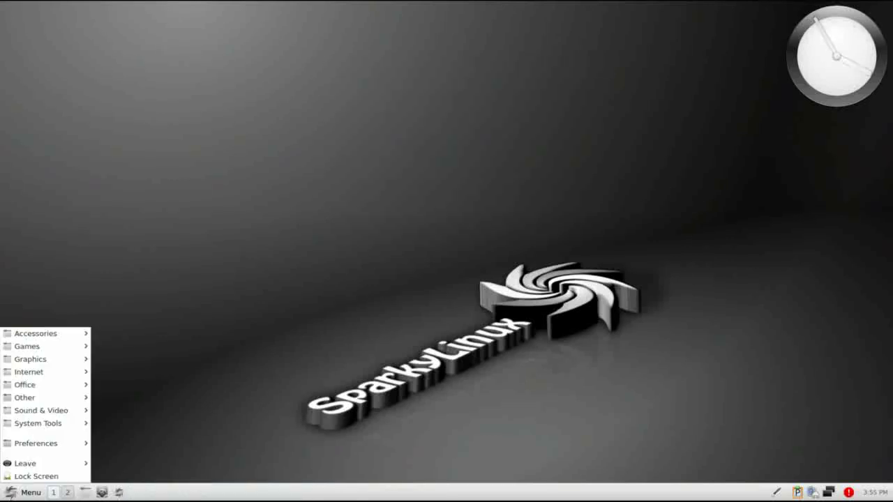
{"action": "mouse_move", "coordinate": [83, 347]}
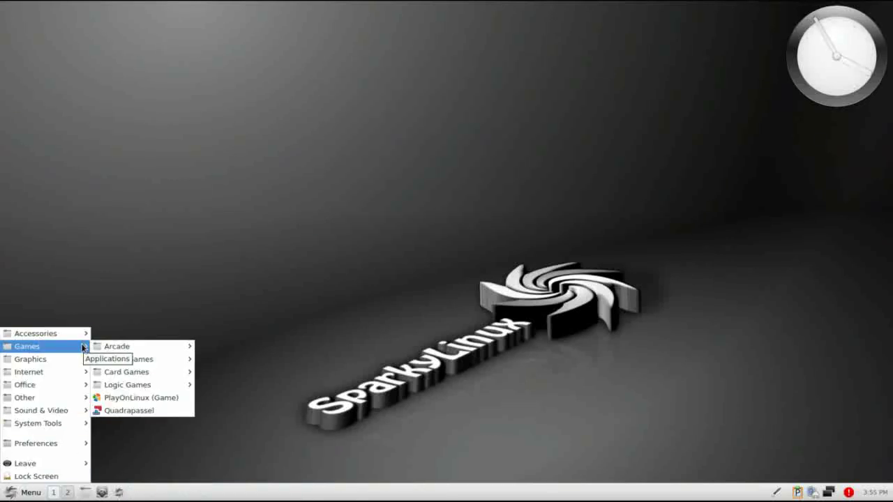
{"action": "mouse_move", "coordinate": [117, 363]}
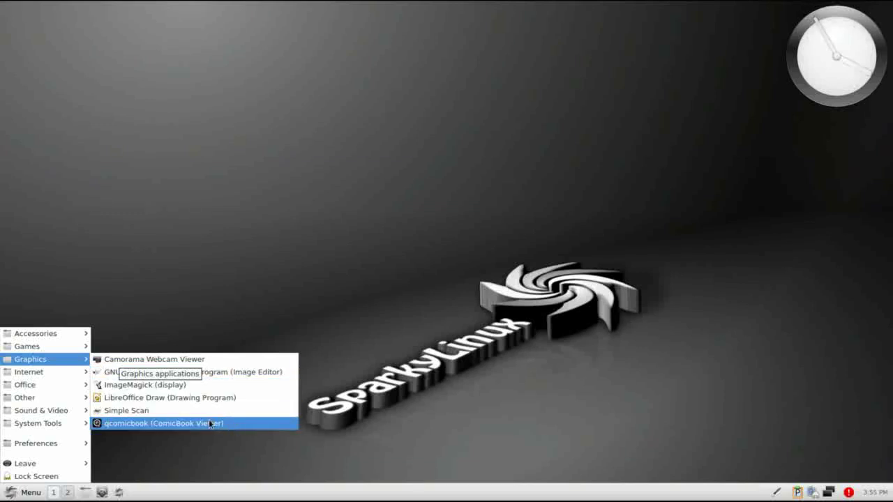
{"action": "mouse_move", "coordinate": [67, 375]}
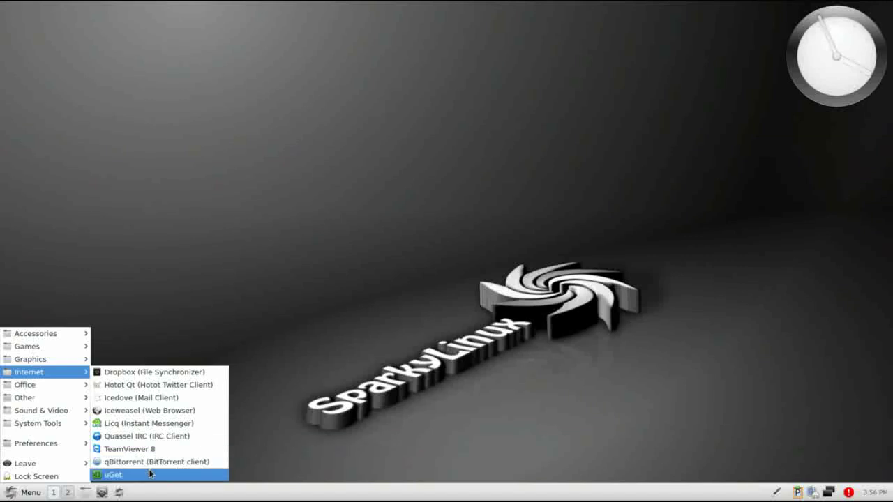
{"action": "mouse_move", "coordinate": [46, 389]}
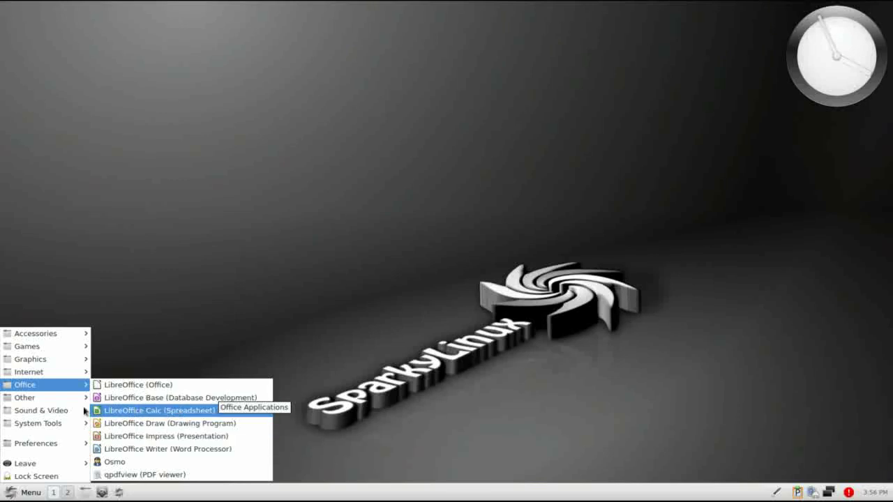
{"action": "mouse_move", "coordinate": [80, 401]}
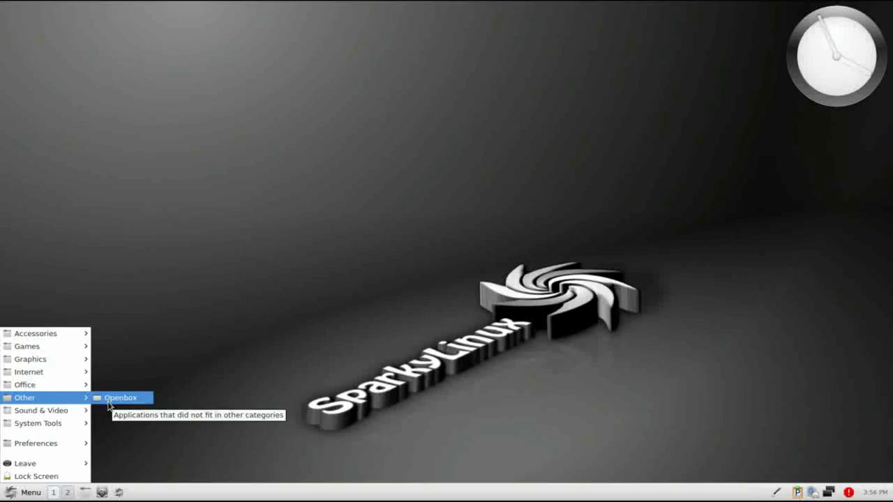
{"action": "mouse_move", "coordinate": [79, 417]}
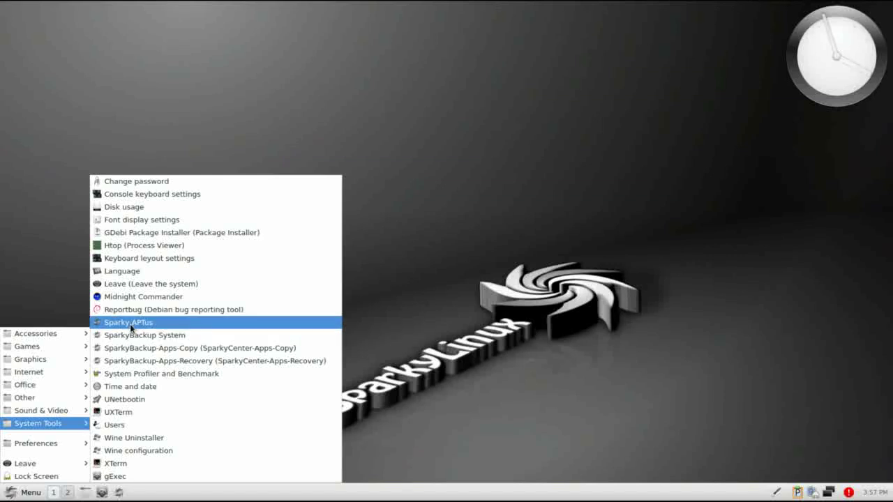
- Launch SparkyBackup System, choose its full-system Backup option, and open an LXTerminal beside it
{"action": "left_click", "coordinate": [185, 339]}
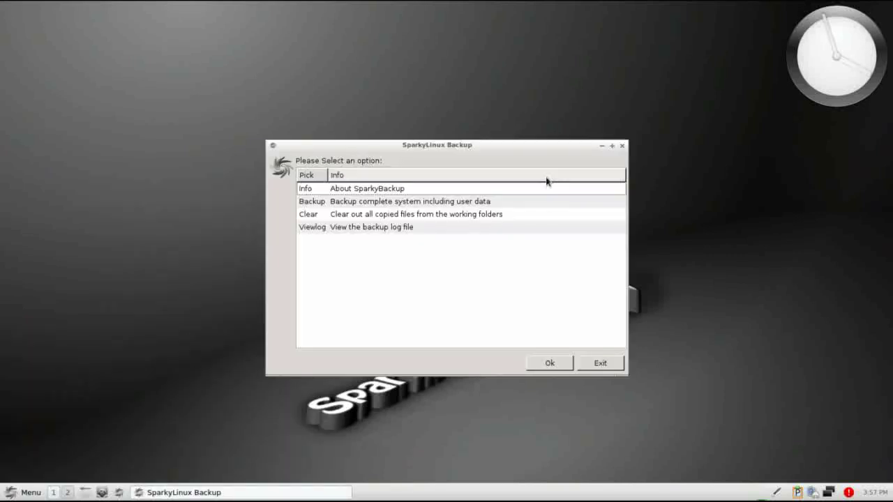
{"action": "left_click_drag", "start_coordinate": [547, 145], "coordinate": [406, 50]}
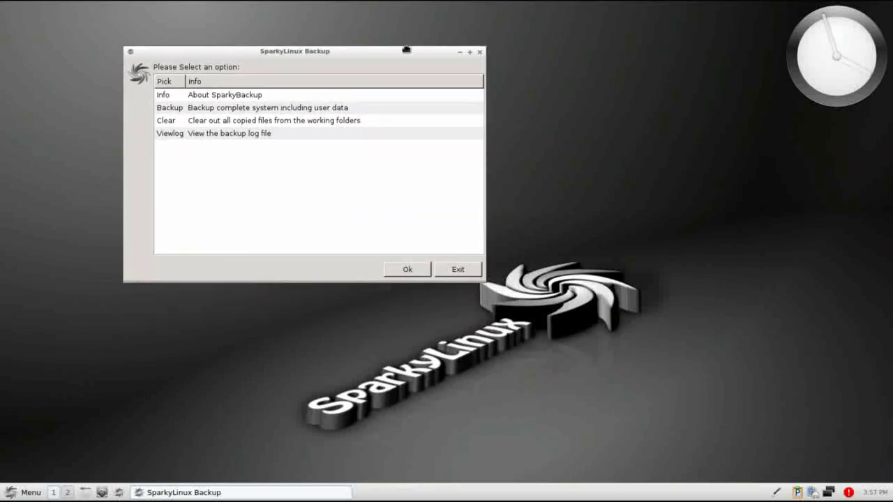
{"action": "left_click", "coordinate": [340, 108]}
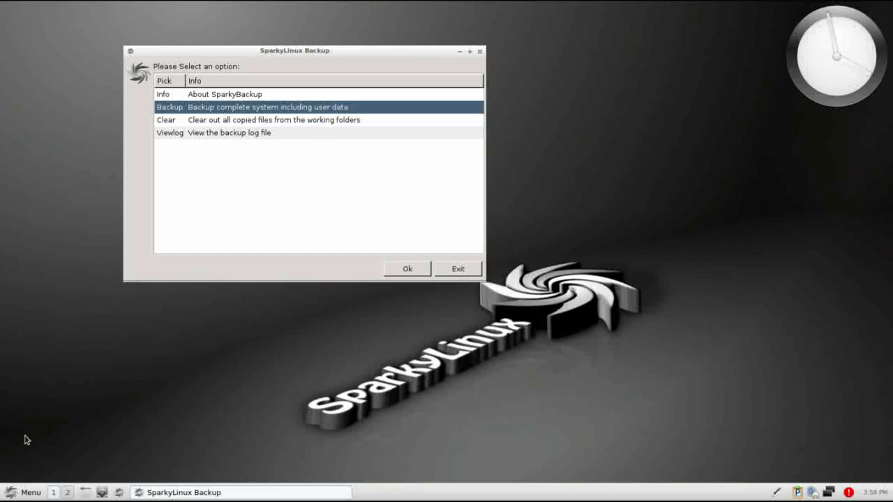
{"action": "left_click", "coordinate": [26, 492]}
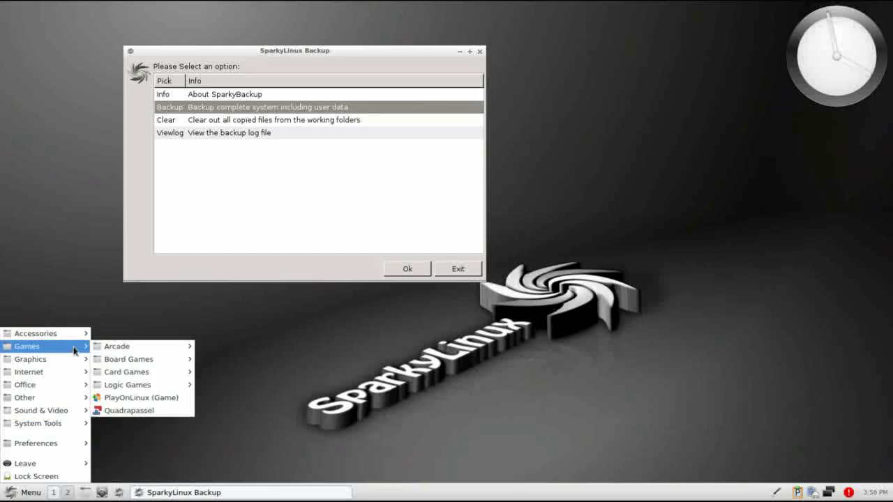
{"action": "left_click", "coordinate": [147, 399]}
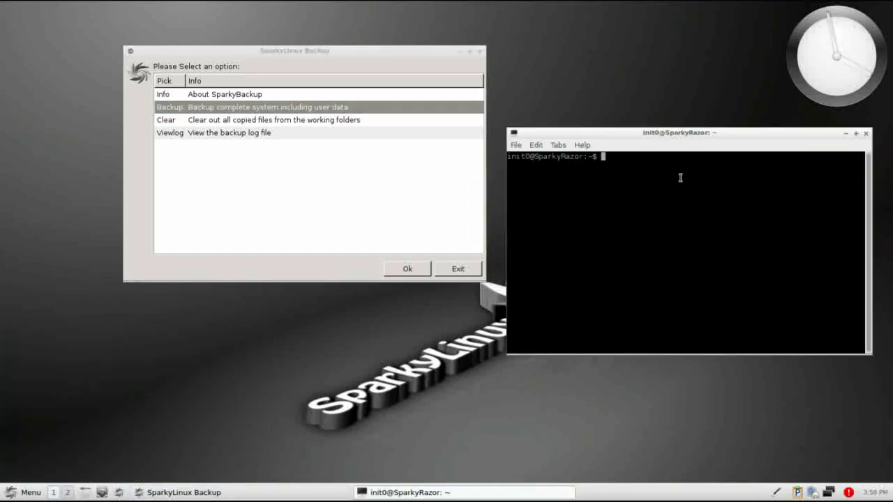
- Type remastersys at the terminal prompt, select it, then close the LXTerminal window
{"action": "type", "text": "remastersys"}
{"action": "left_click_drag", "start_coordinate": [599, 157], "coordinate": [651, 156]}
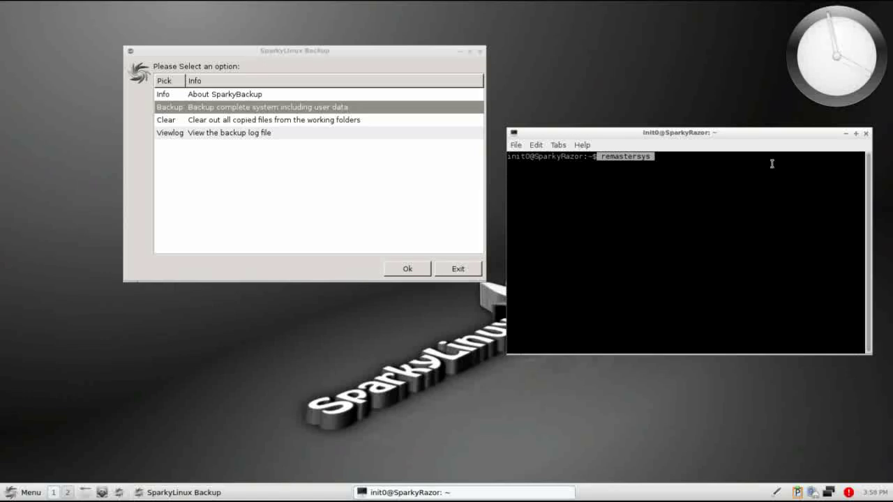
{"action": "left_click", "coordinate": [866, 134]}
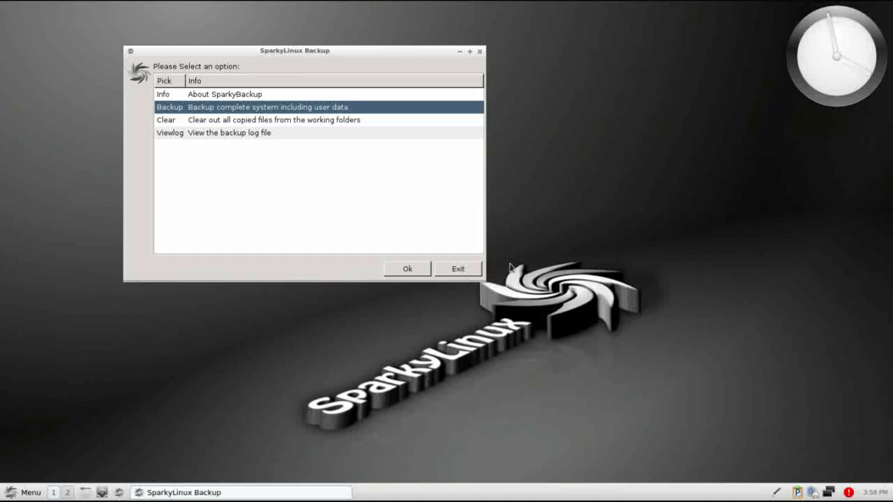
- Exit SparkyLinux Backup and launch SparkyBackup-Apps-Copy, moving its window to the upper left
{"action": "left_click", "coordinate": [476, 268]}
{"action": "left_click", "coordinate": [31, 487]}
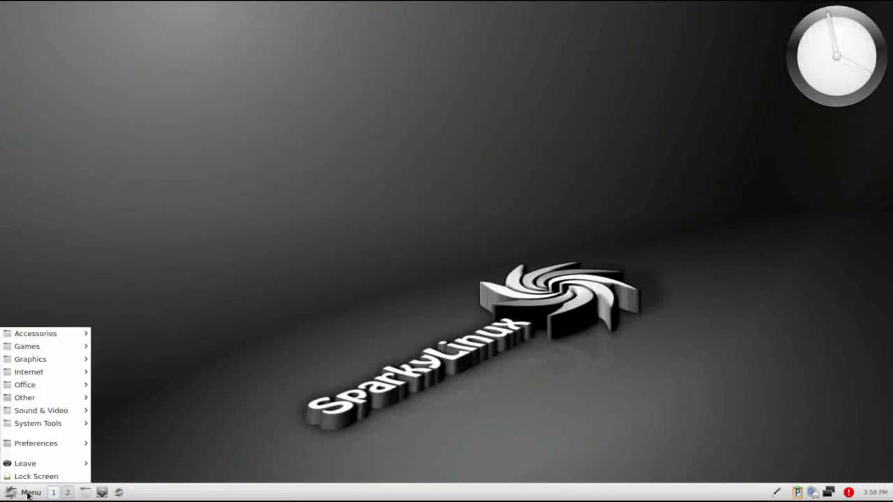
{"action": "mouse_move", "coordinate": [69, 428]}
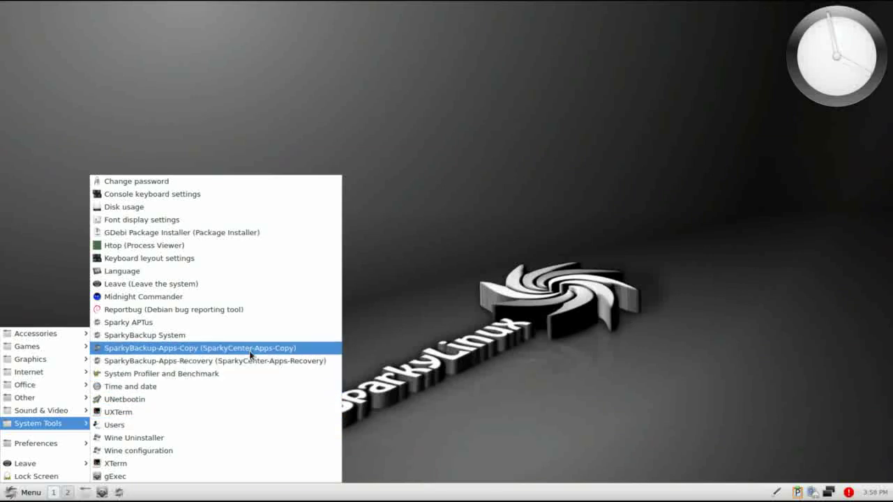
{"action": "left_click", "coordinate": [163, 353]}
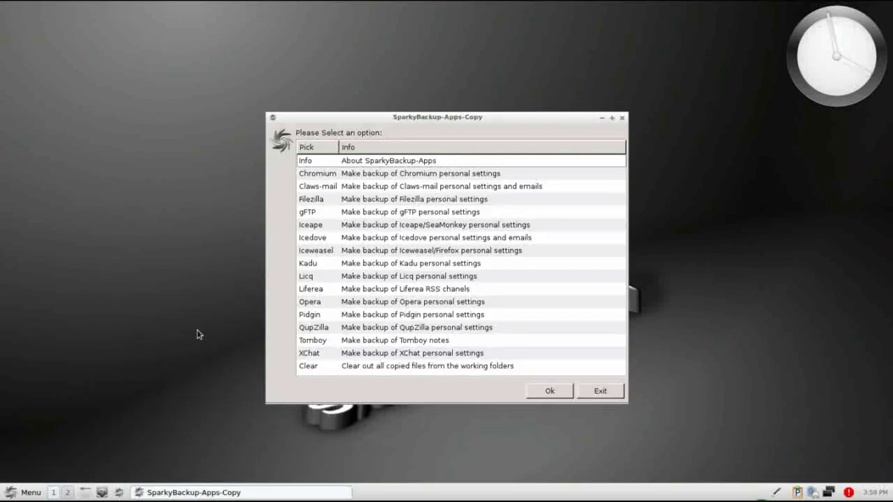
{"action": "left_click_drag", "start_coordinate": [480, 118], "coordinate": [192, 41]}
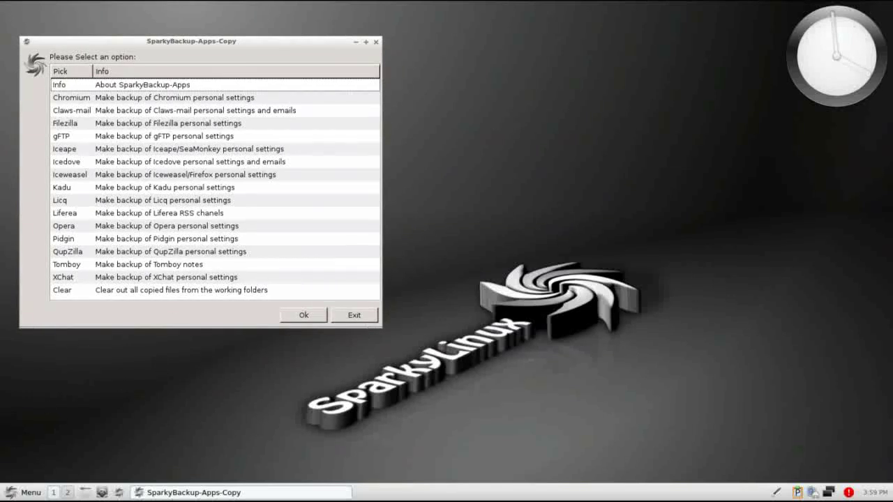
{"action": "left_click", "coordinate": [9, 491]}
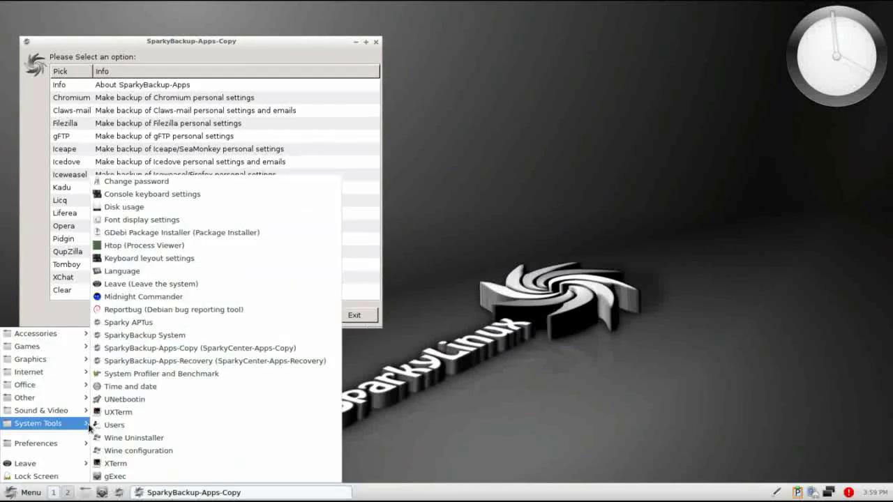
- Open SparkyBackup-Apps-Recovery beside the Copy window, select Chromium in both, then close Recovery
{"action": "left_click", "coordinate": [200, 361]}
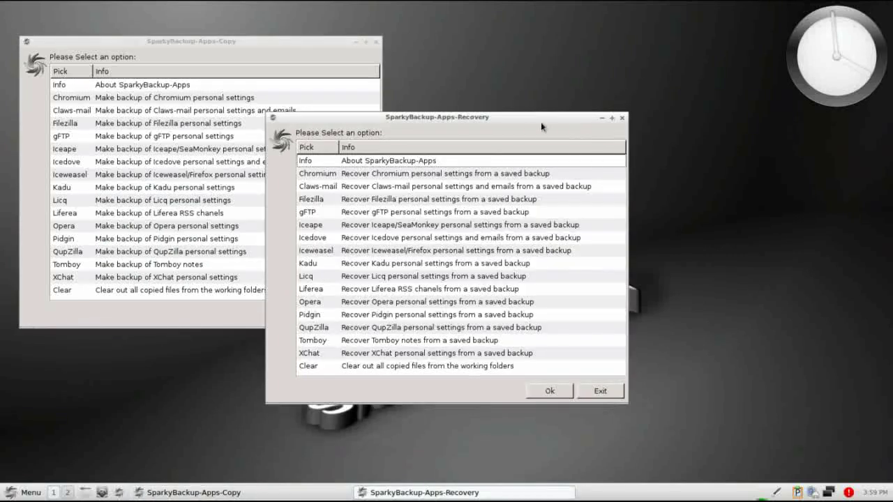
{"action": "left_click_drag", "start_coordinate": [515, 125], "coordinate": [652, 50]}
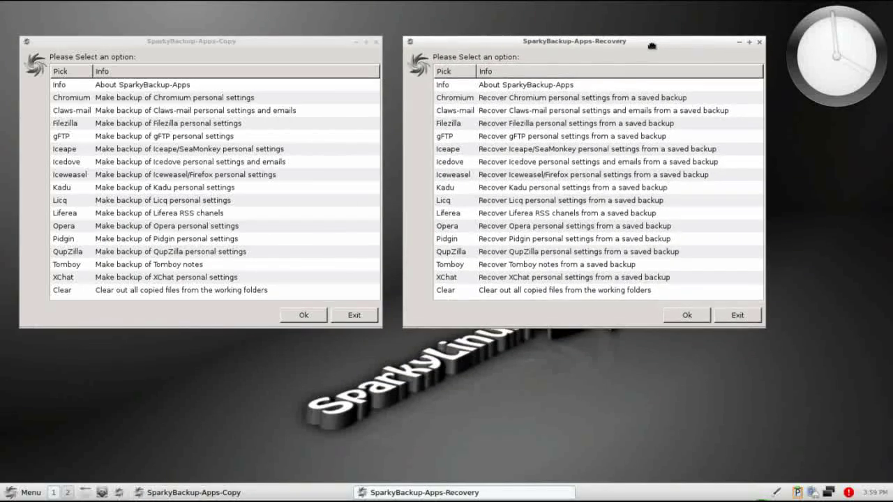
{"action": "left_click", "coordinate": [274, 103]}
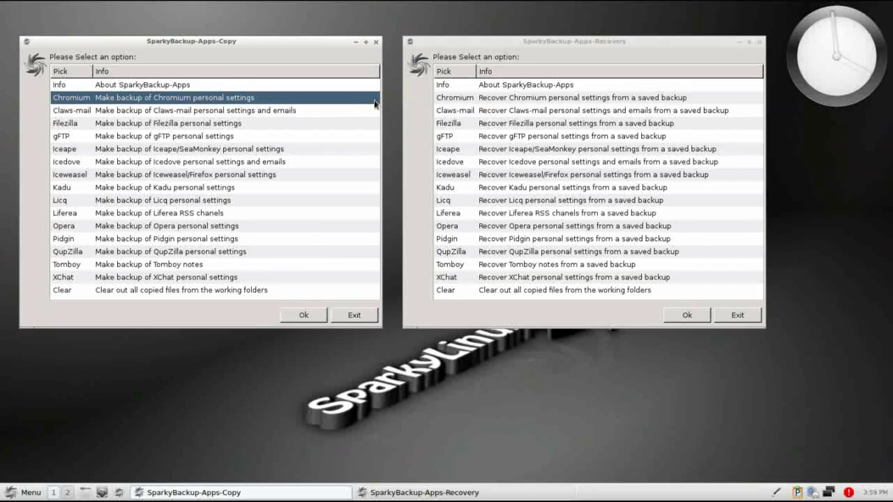
{"action": "left_click", "coordinate": [534, 102]}
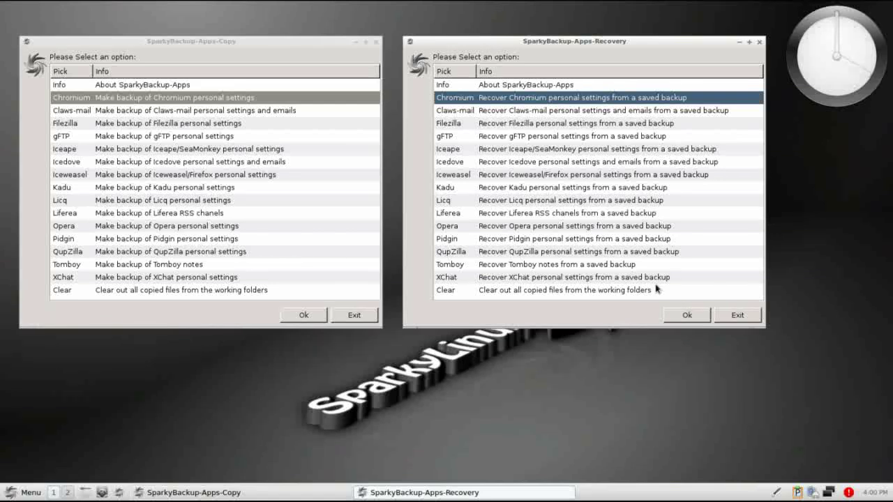
{"action": "left_click", "coordinate": [735, 315]}
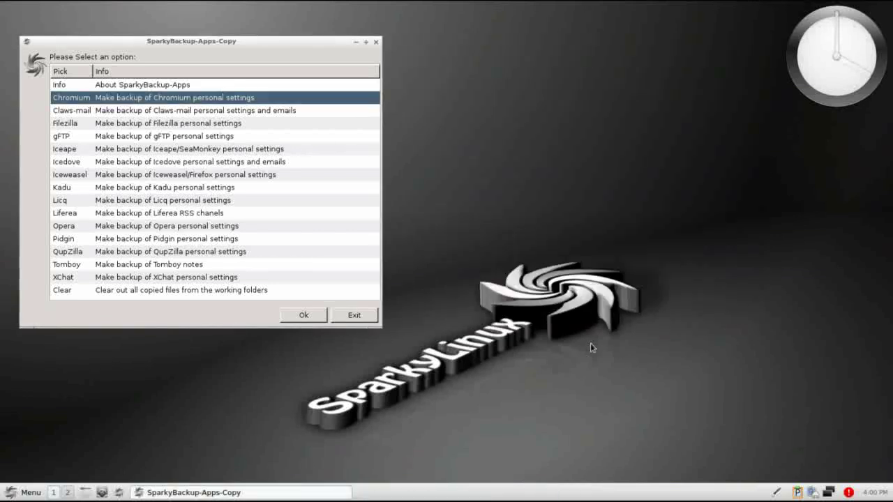
{"action": "left_click", "coordinate": [354, 316]}
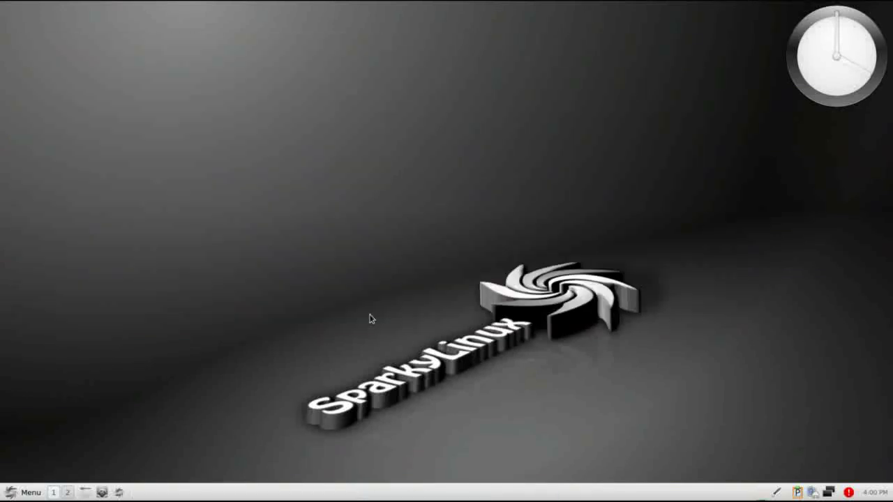
{"action": "left_click", "coordinate": [36, 492]}
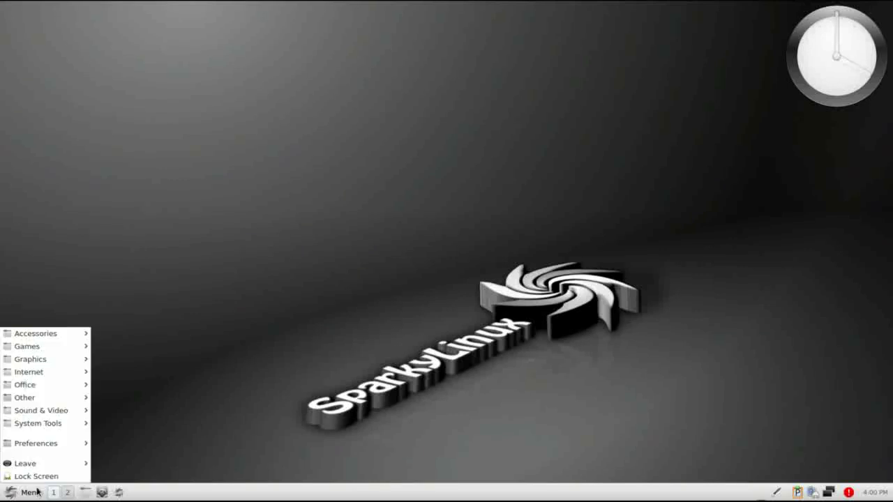
{"action": "mouse_move", "coordinate": [63, 426]}
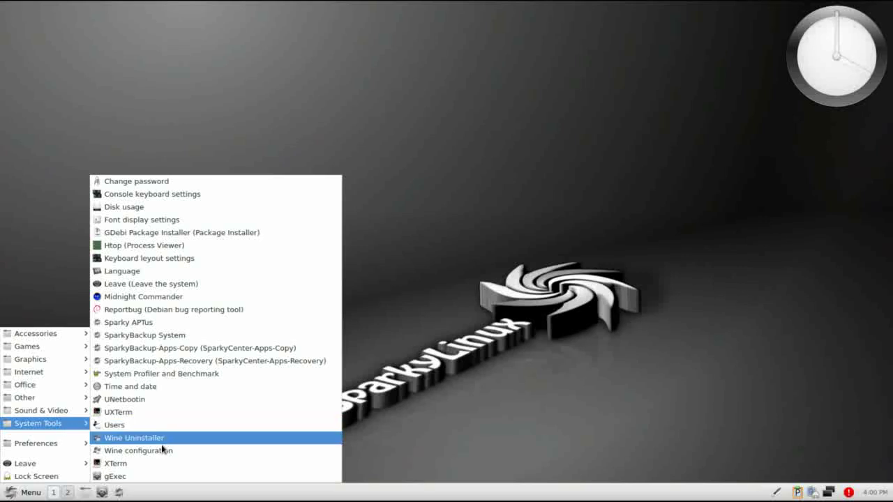
{"action": "mouse_move", "coordinate": [72, 448]}
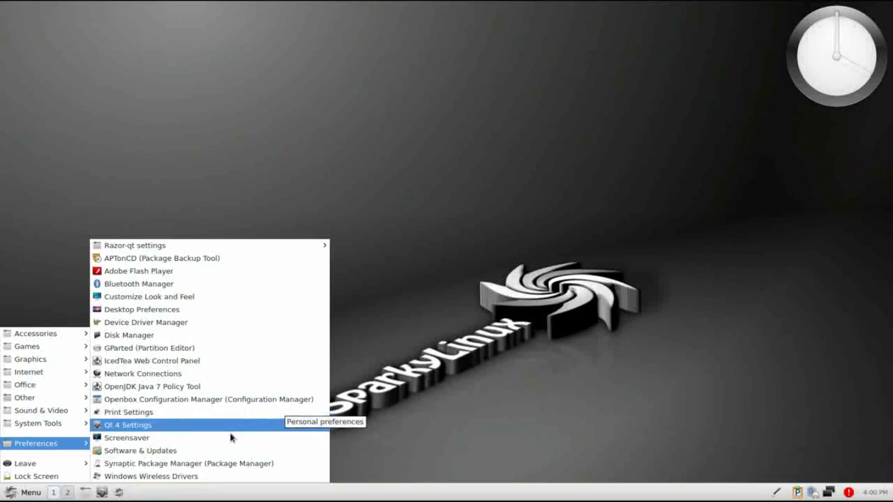
{"action": "left_click", "coordinate": [432, 235]}
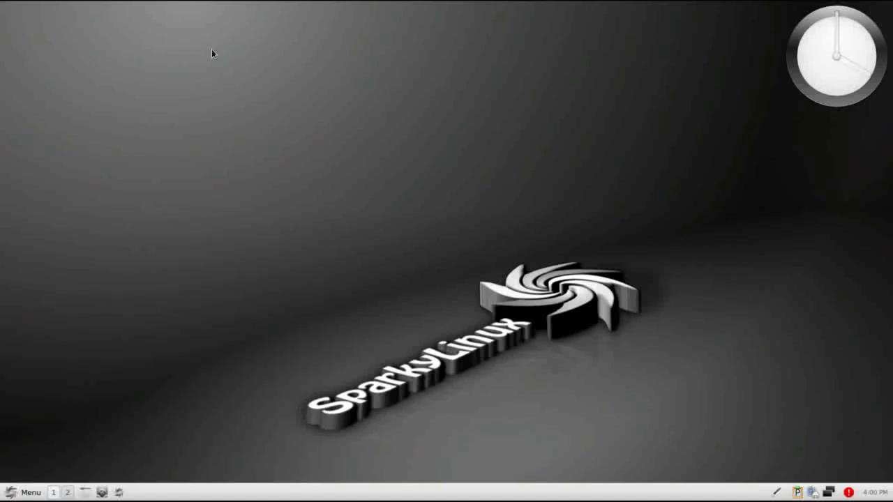
{"action": "right_click", "coordinate": [212, 53]}
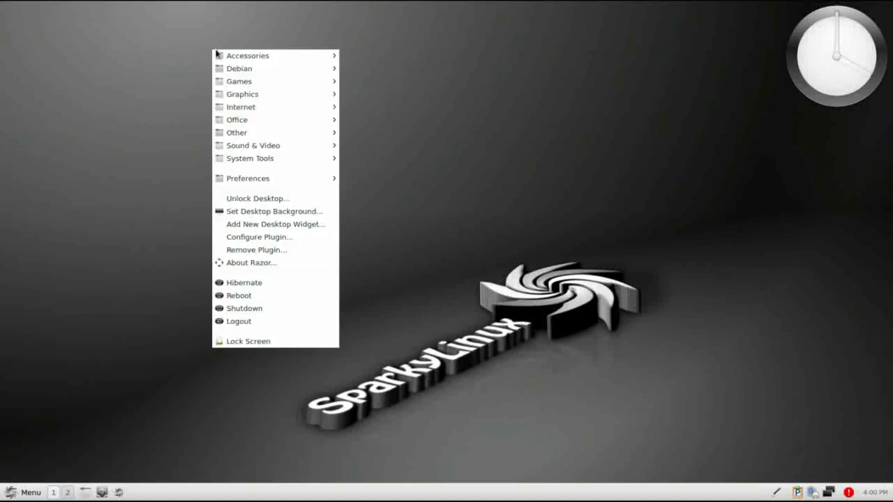
{"action": "mouse_move", "coordinate": [253, 59]}
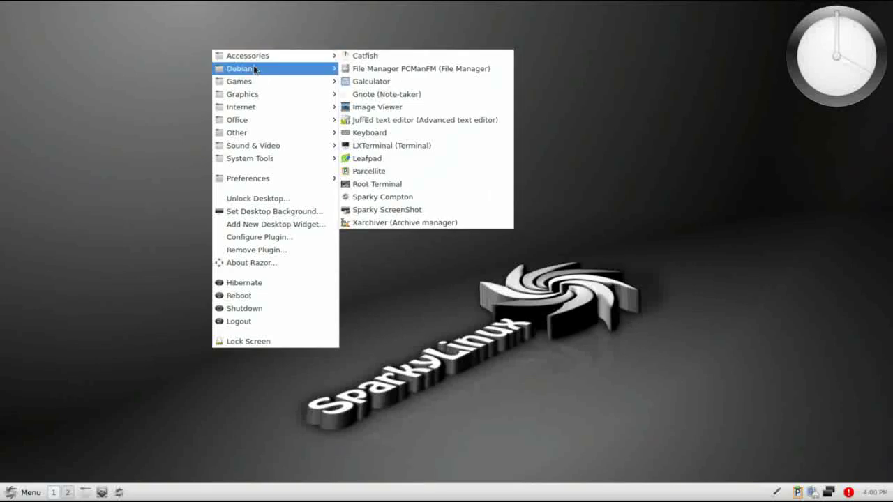
{"action": "mouse_move", "coordinate": [250, 164]}
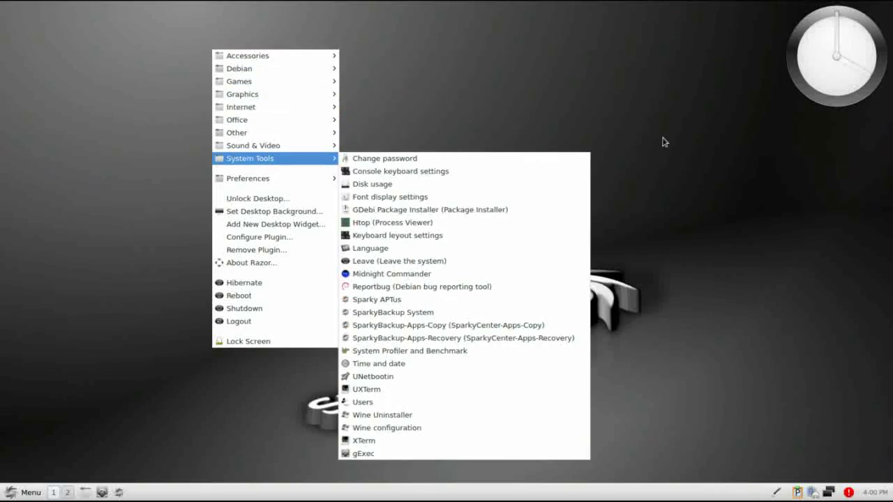
{"action": "left_click", "coordinate": [467, 82]}
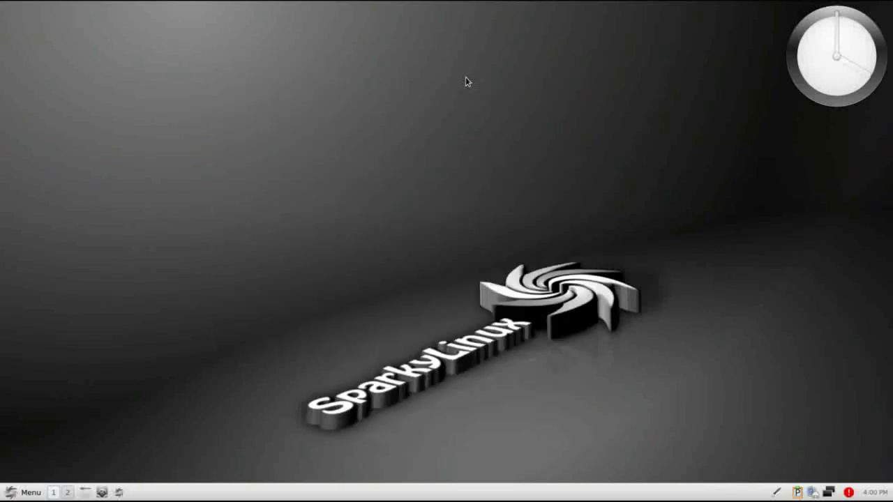